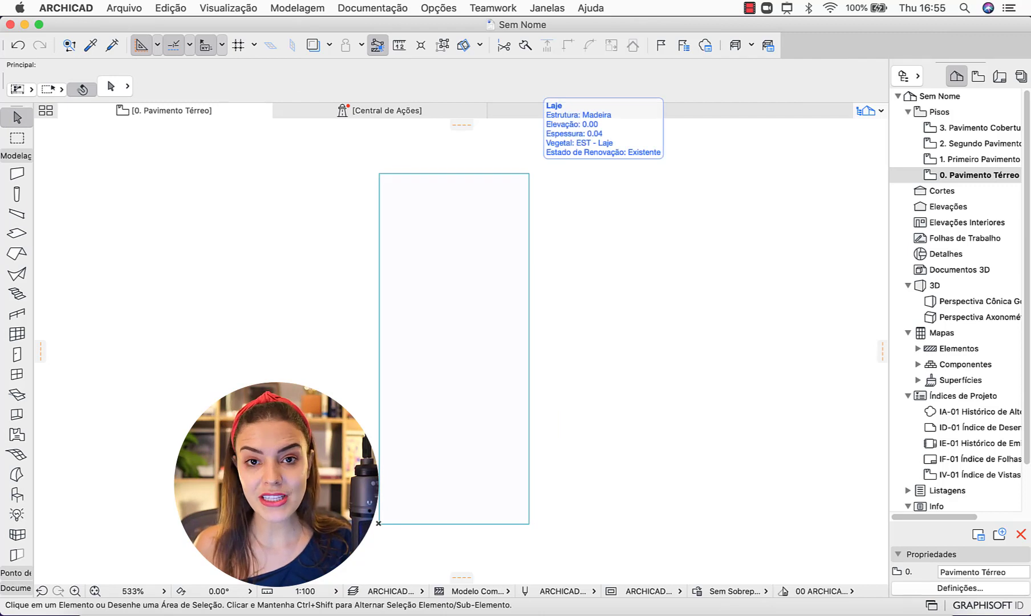
- Place guide lines along the wood slab's left, bottom and top edges
click(378, 523)
click(378, 522)
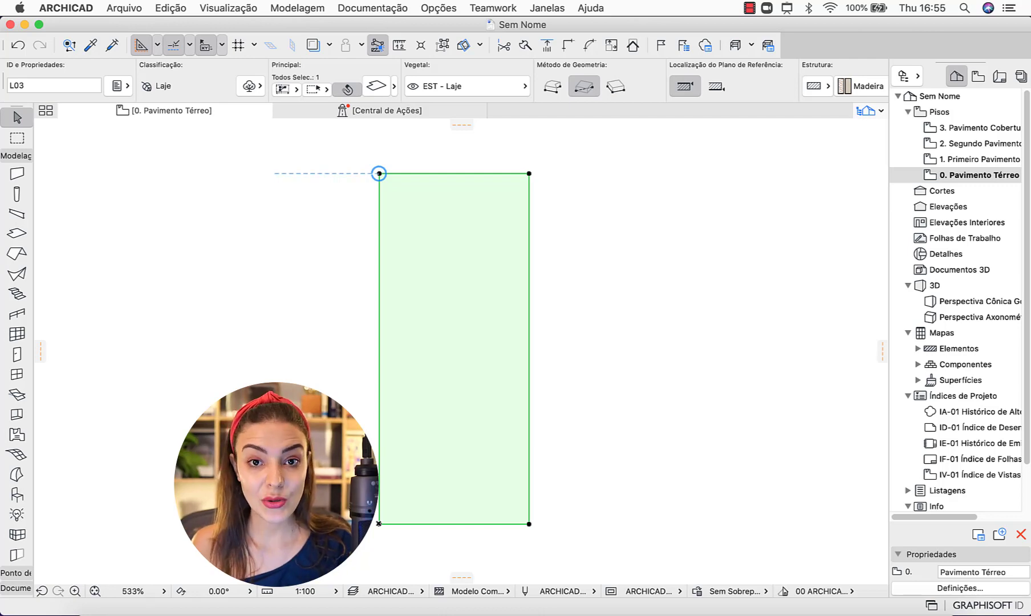
key(Escape)
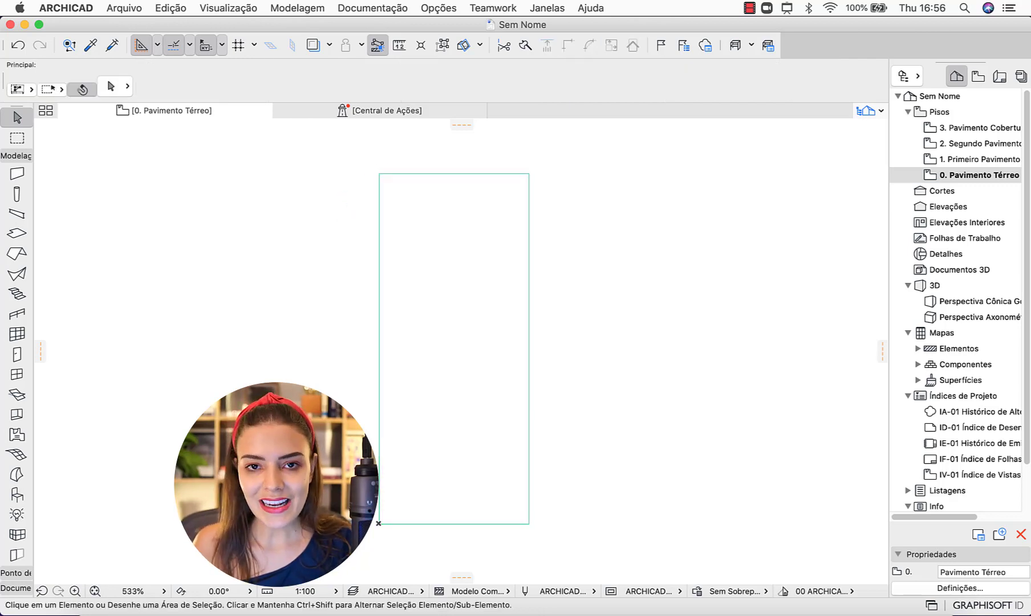
drag(462, 124, 415, 132)
drag(379, 173, 379, 173)
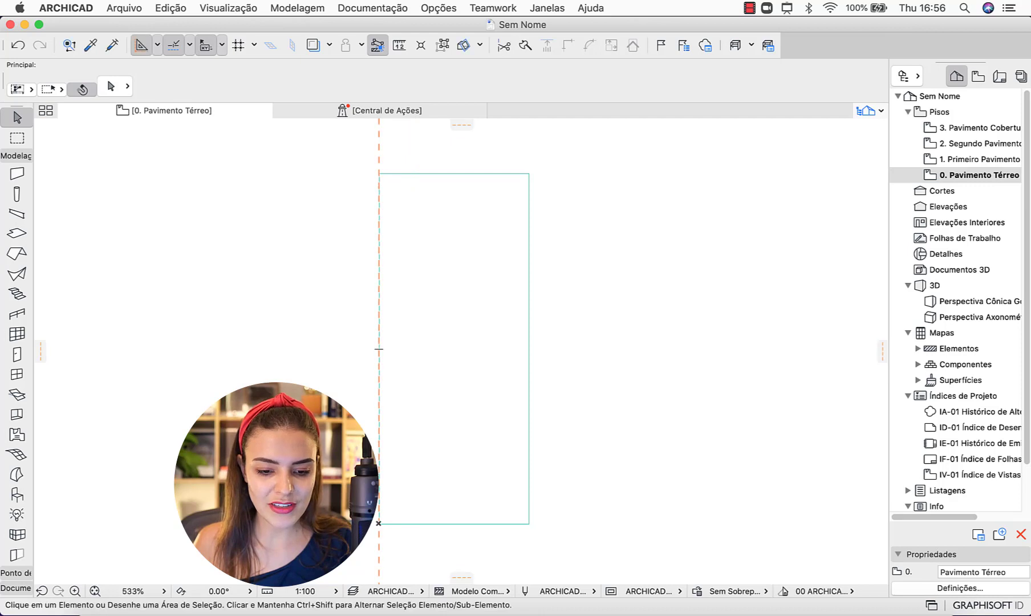
drag(461, 577, 458, 514)
click(379, 523)
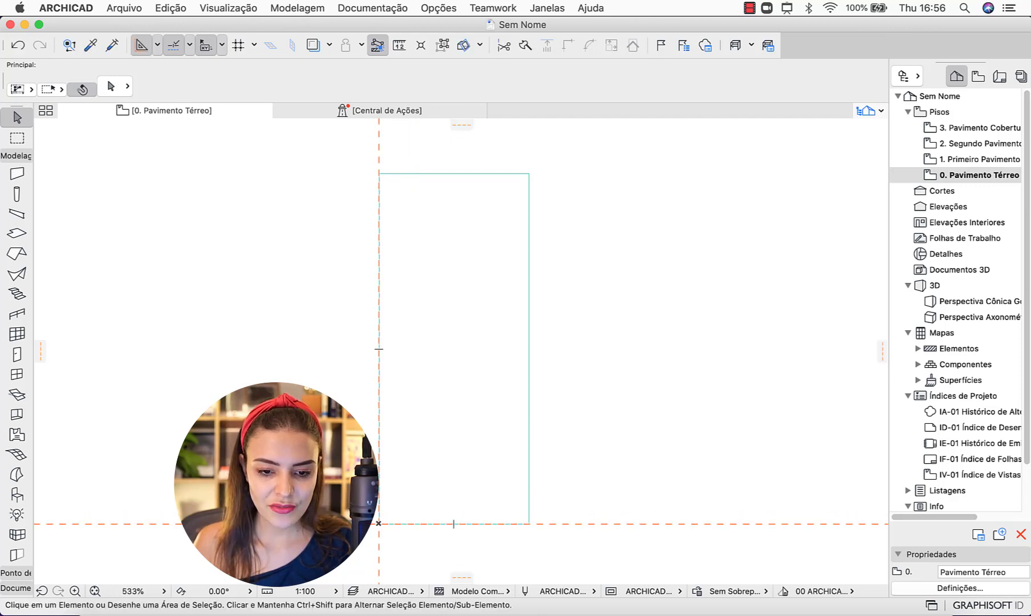
drag(461, 124, 378, 173)
click(378, 173)
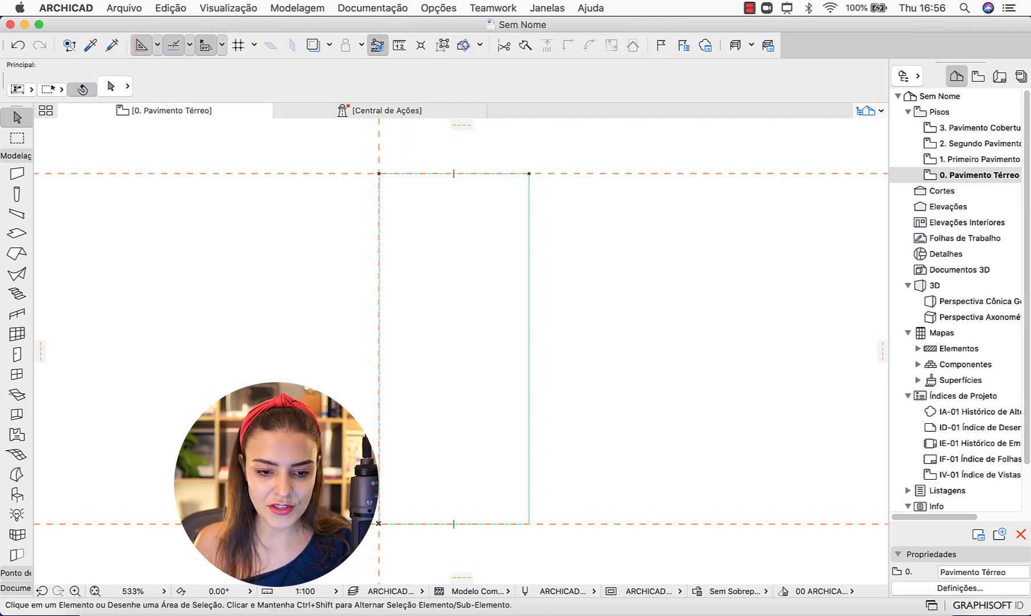
- Offset the top, left and bottom guide lines inward from the slab's edges by equal distances
drag(299, 174, 300, 207)
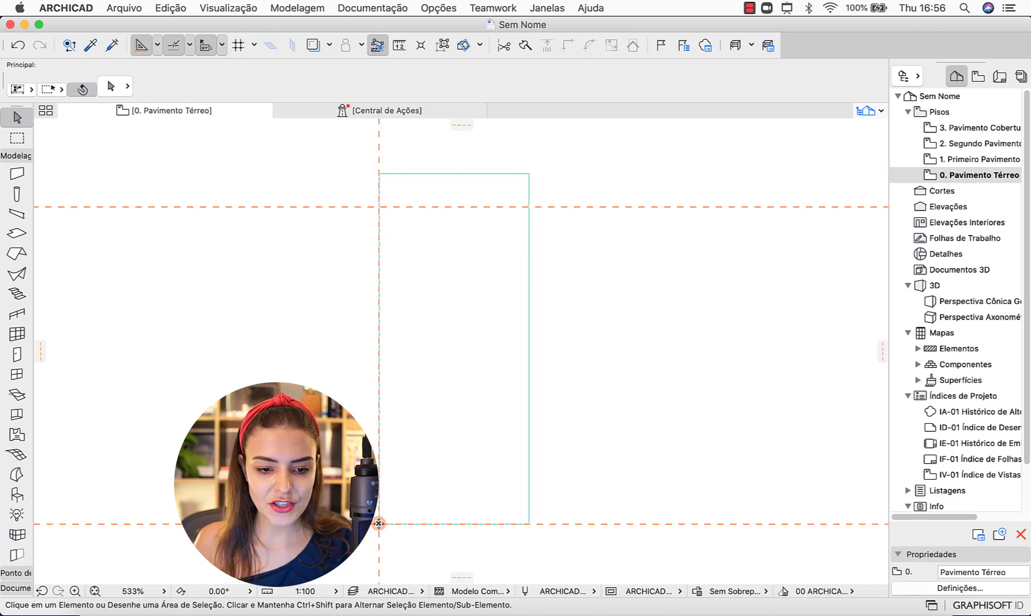
drag(379, 522, 412, 485)
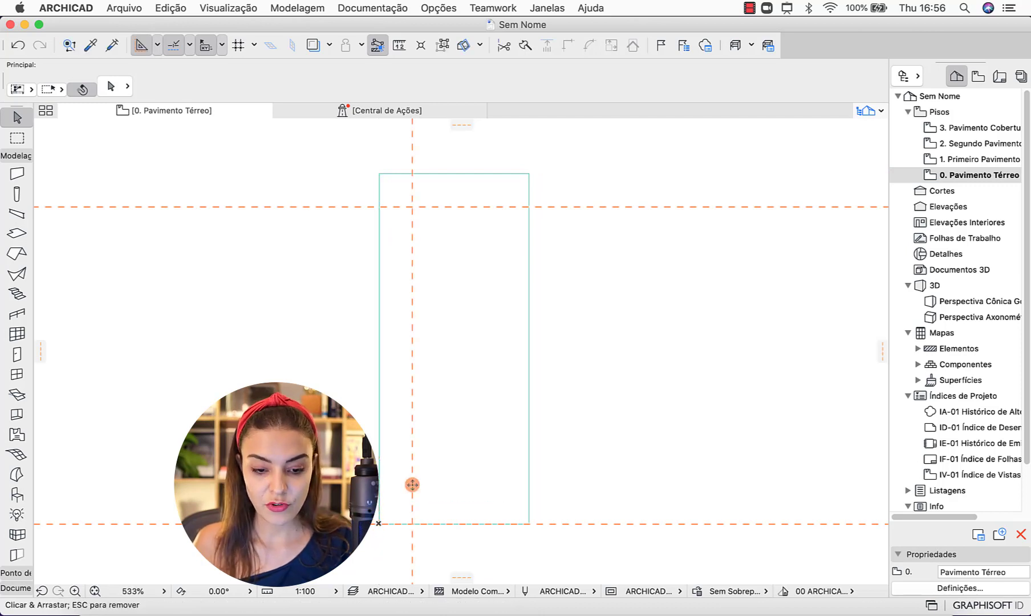
drag(365, 523, 365, 477)
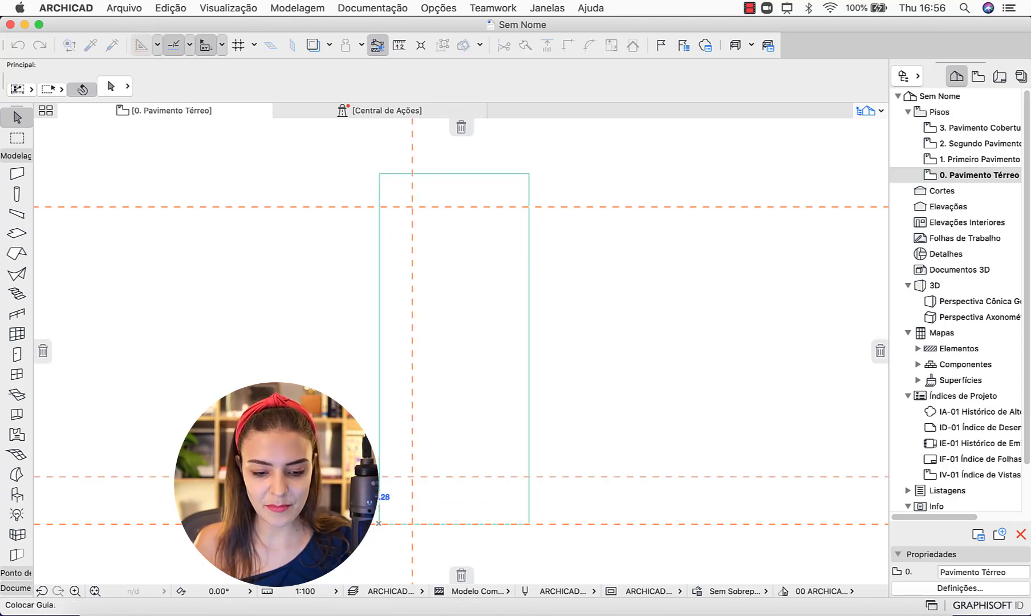
text(5)
key(Return)
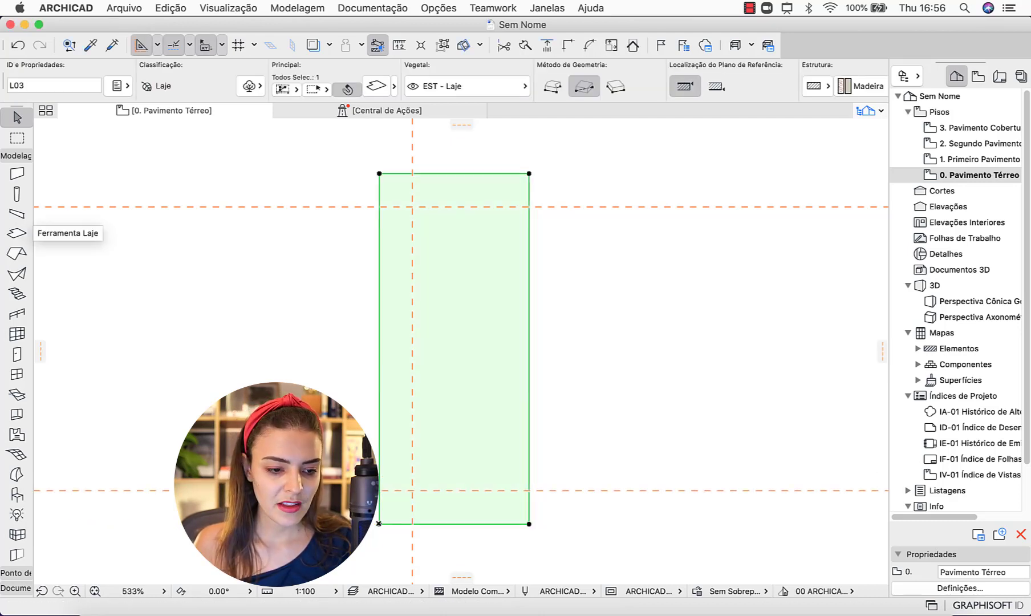
- Cut a 0.15 by 1.70 rectangular opening in the slab from the lower-left guide intersection and remove all guide lines
click(17, 233)
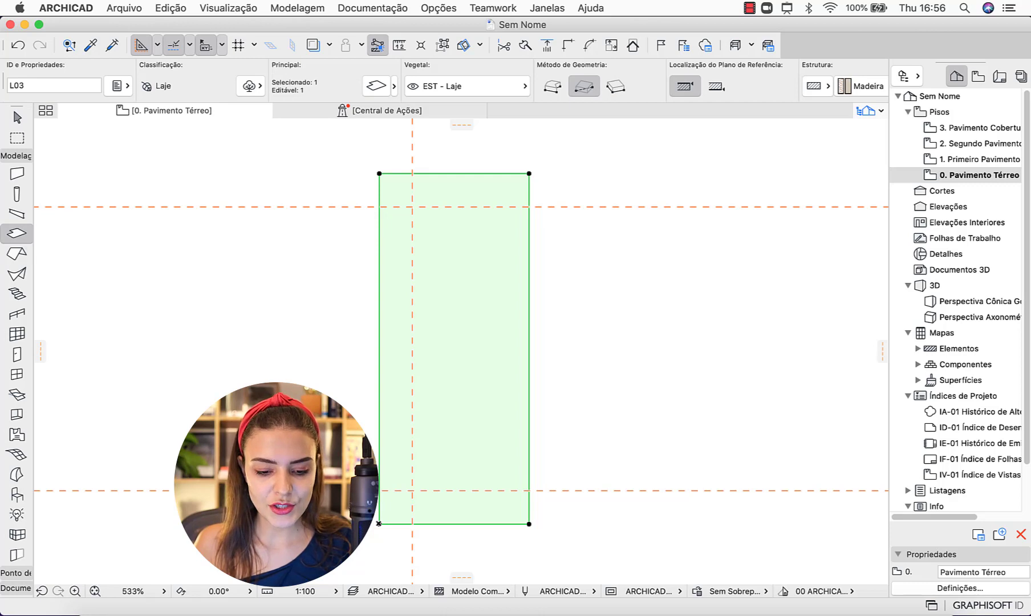
click(411, 489)
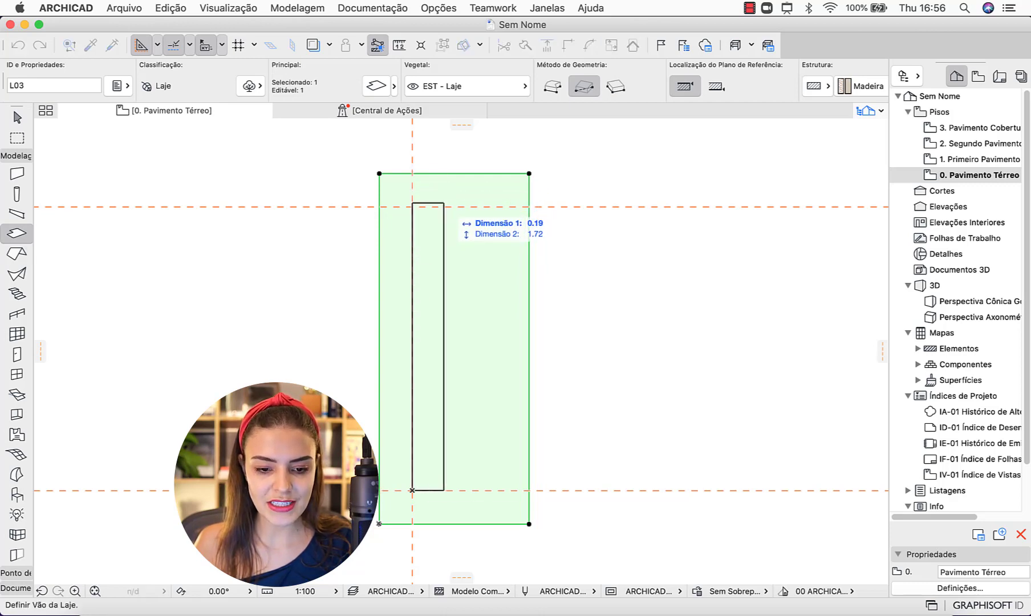
click(438, 207)
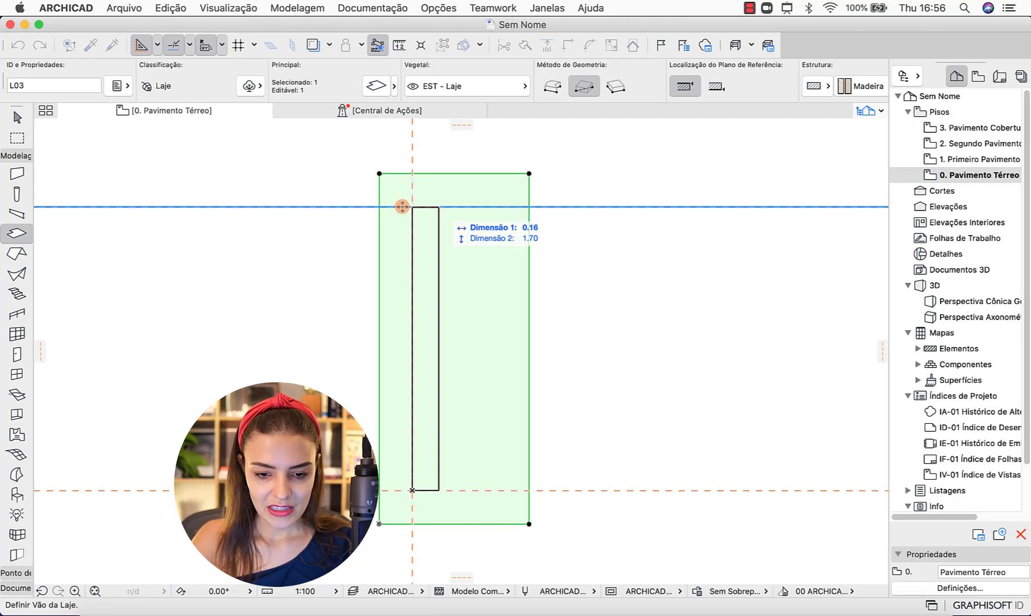
text(0.15)
key(Tab)
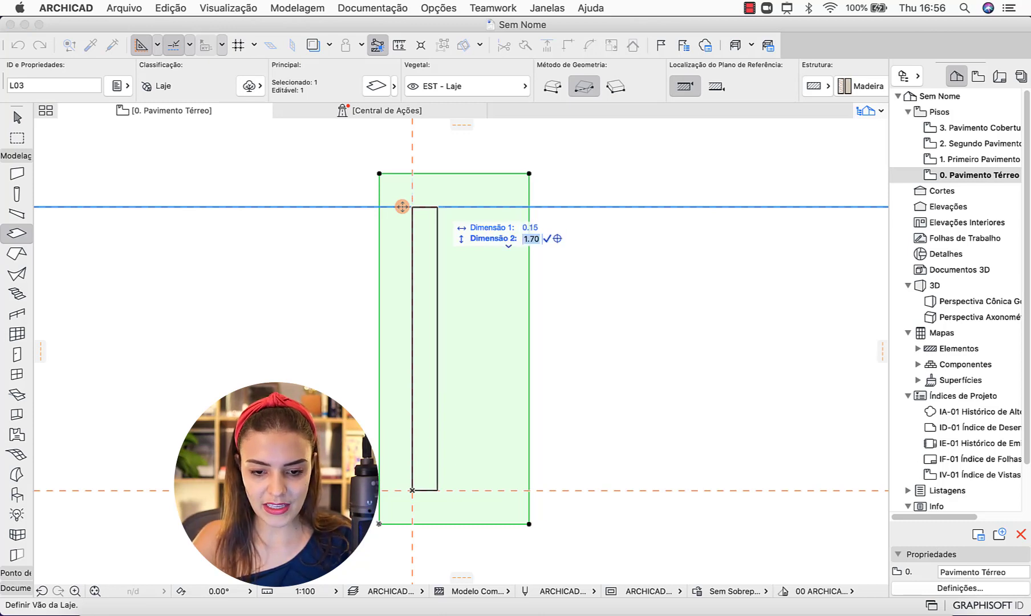
key(Return)
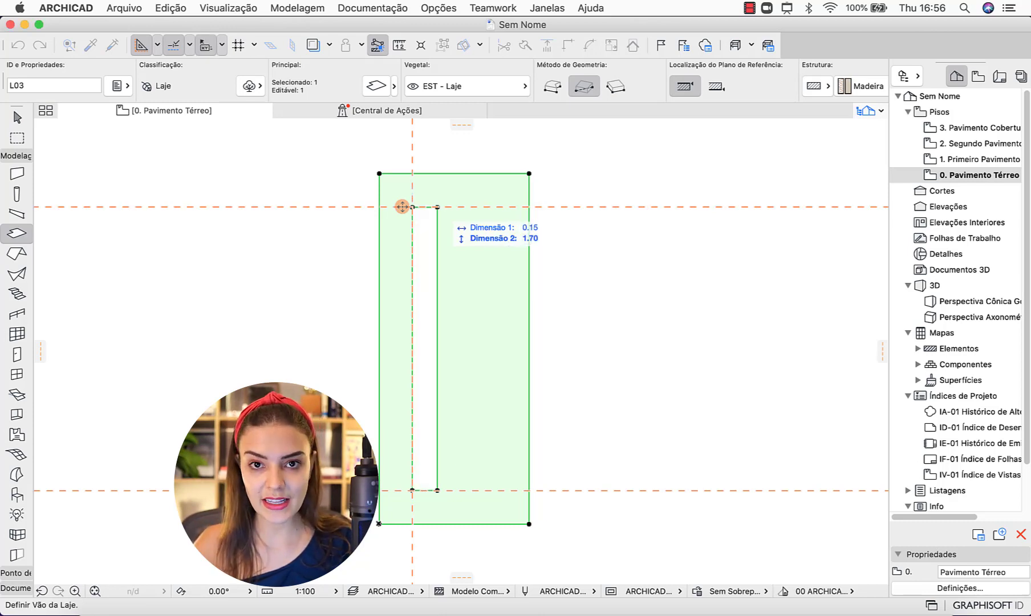
key(Escape)
key(Escape)
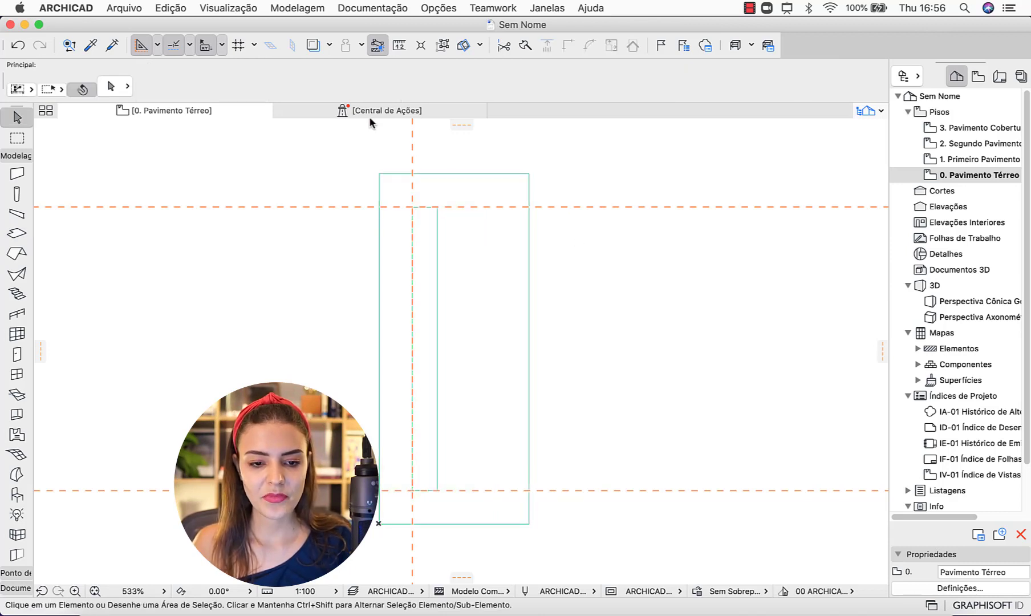
click(158, 46)
click(196, 79)
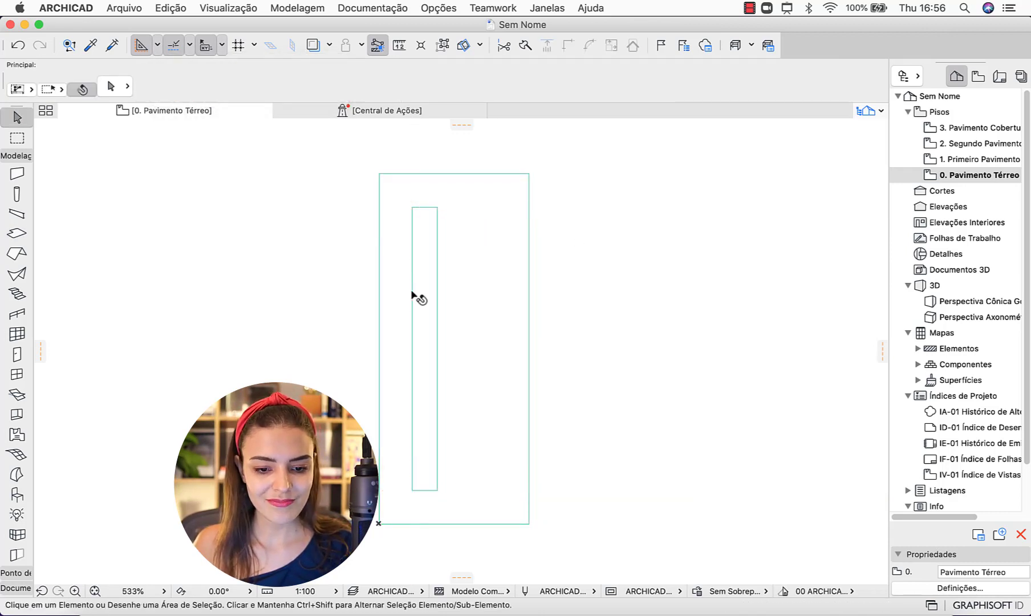
- Set the default slab to a thickness of 0.02, an elevation of -0.01 and the Vidro building material
click(15, 236)
double_click(16, 235)
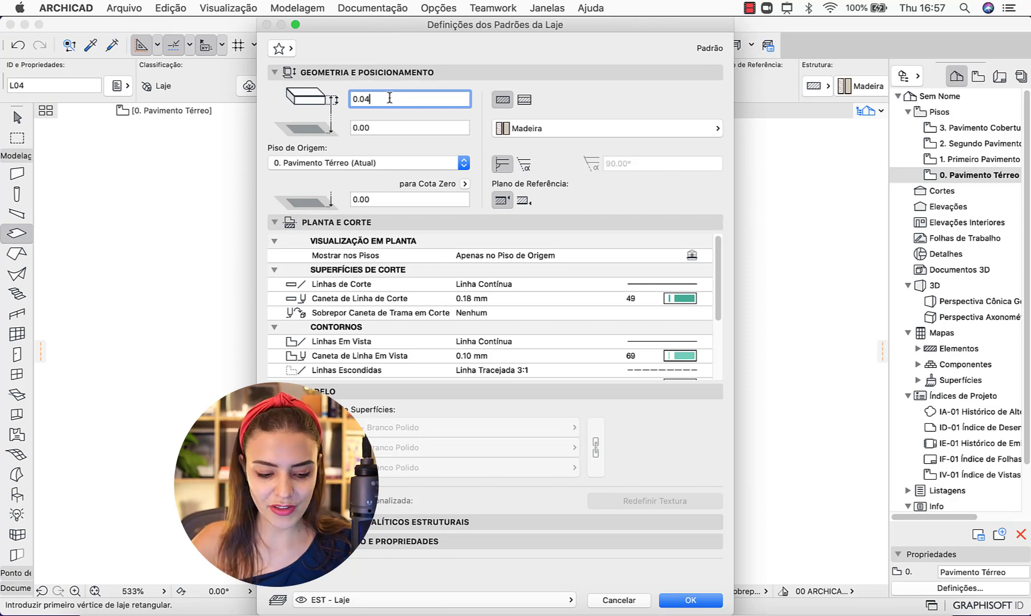
click(390, 128)
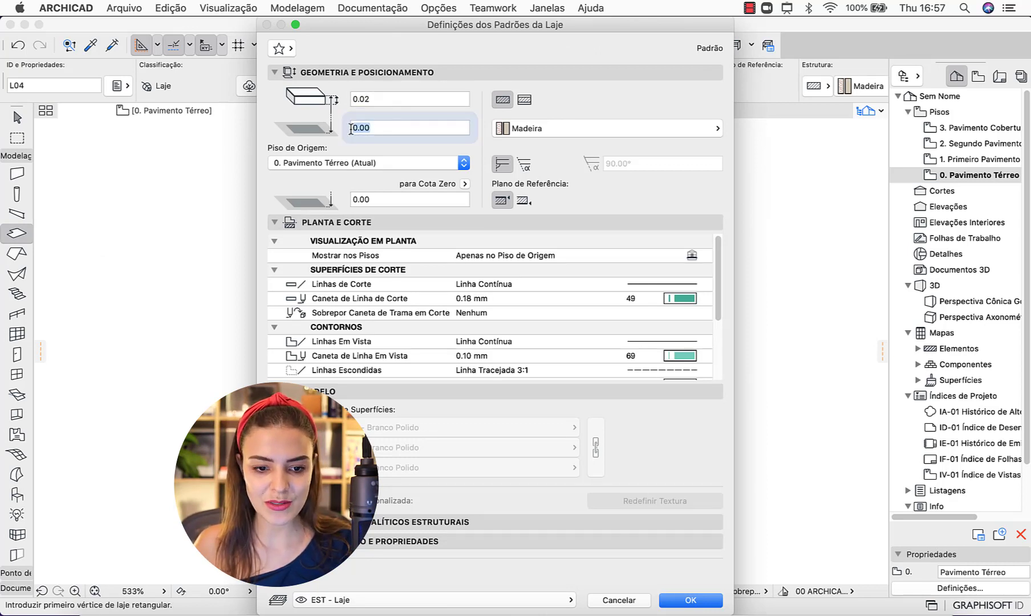
double_click(355, 128)
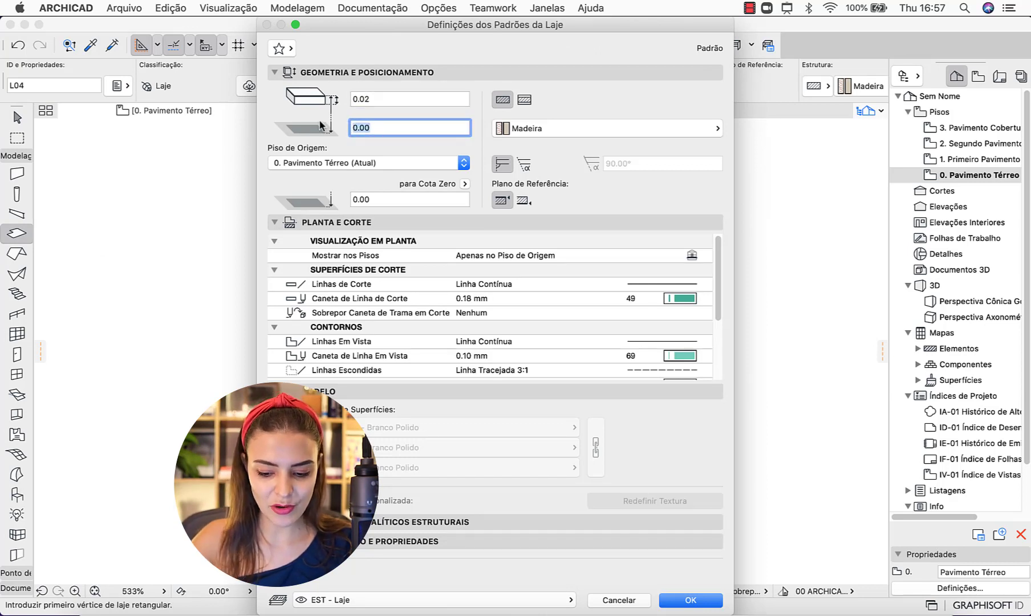
text(-0)
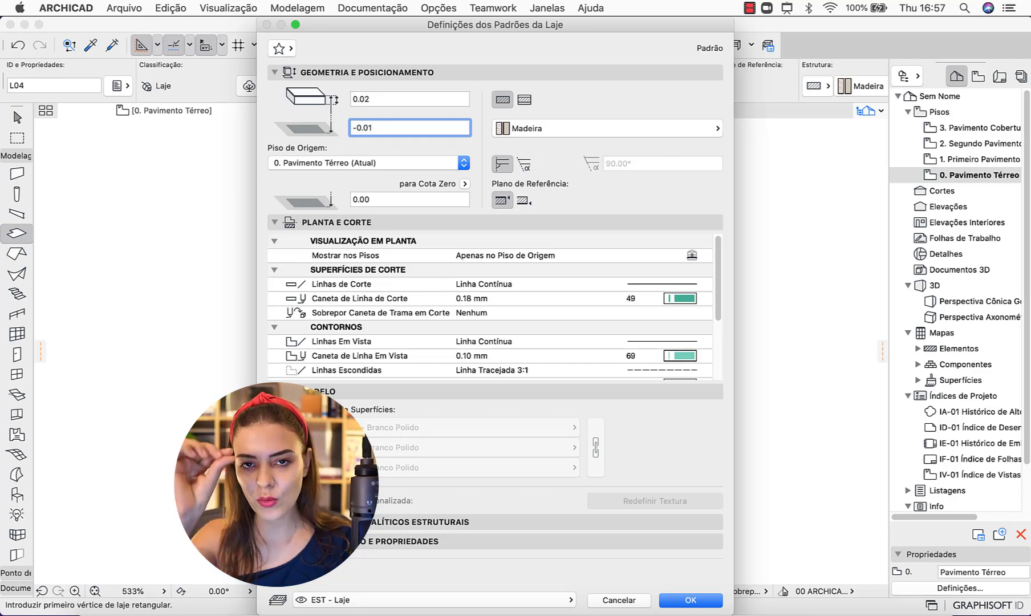
click(565, 130)
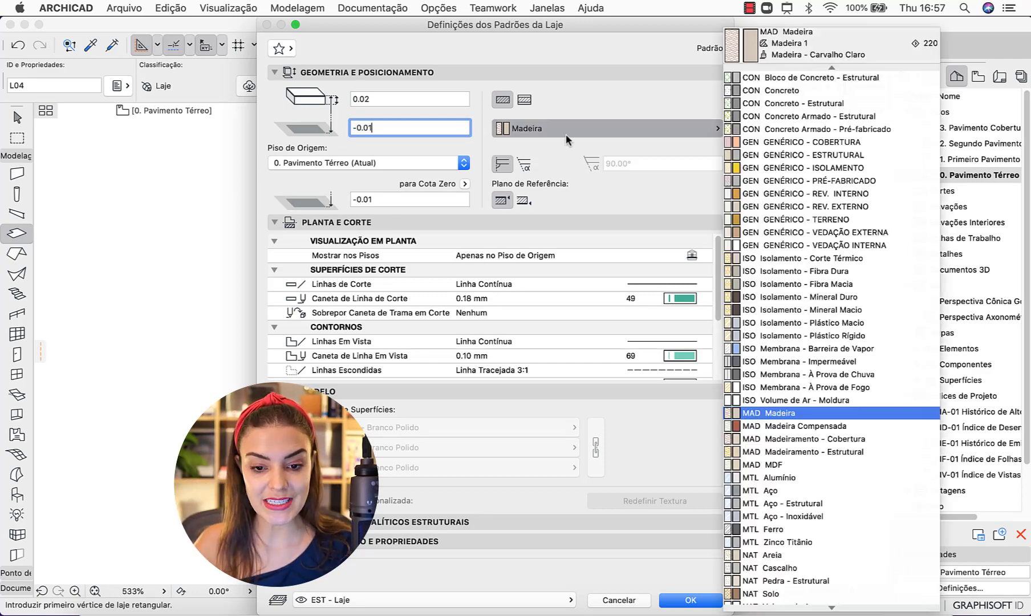
scroll(798, 579, down, 5)
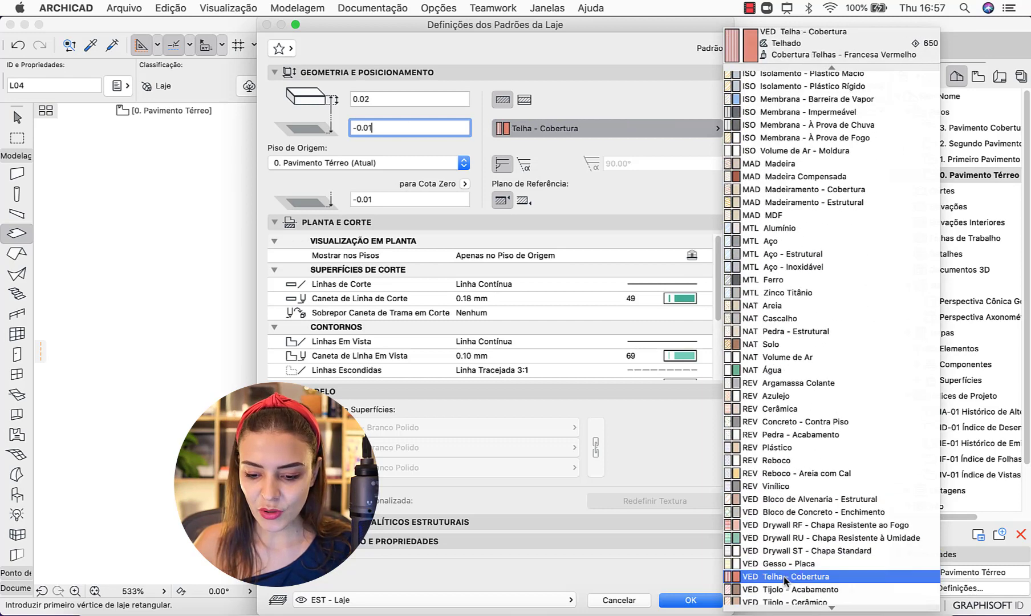
scroll(798, 550, down, 3)
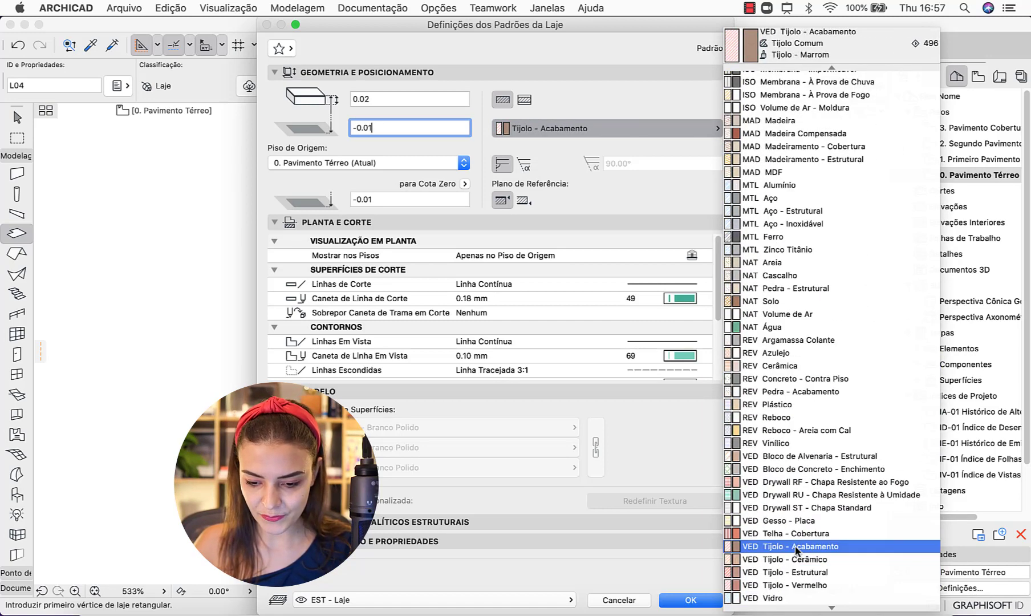
click(786, 596)
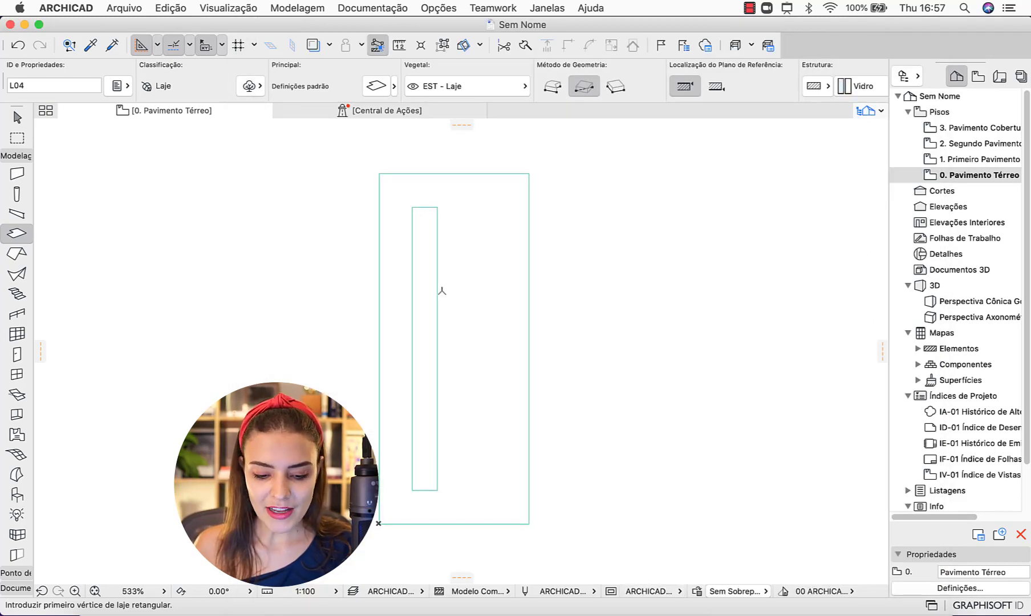
- Fill the slab's narrow opening with a glass slab traced from its outline using the Magic Wand
key(space)
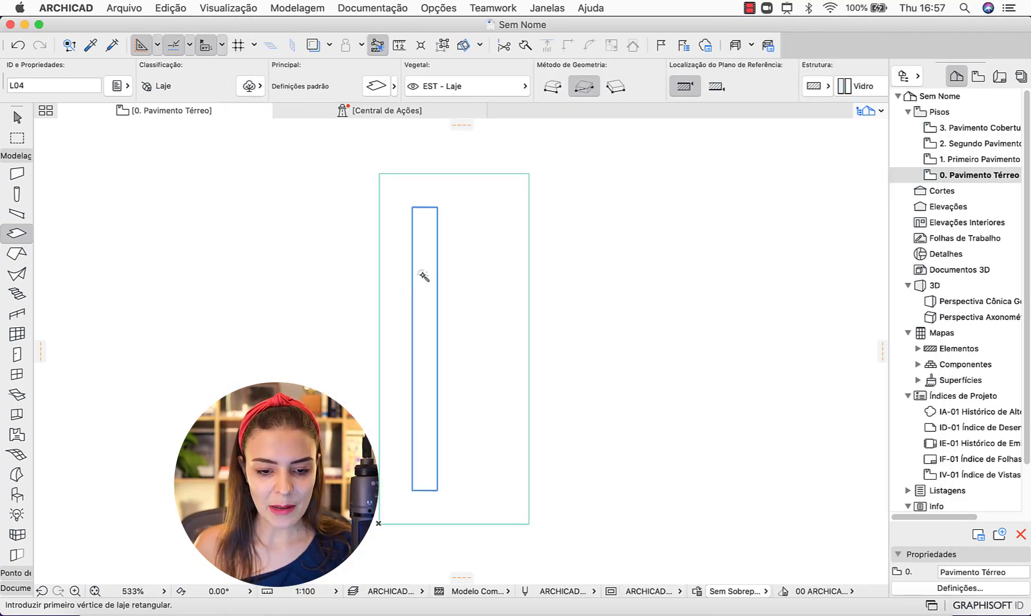
click(425, 274)
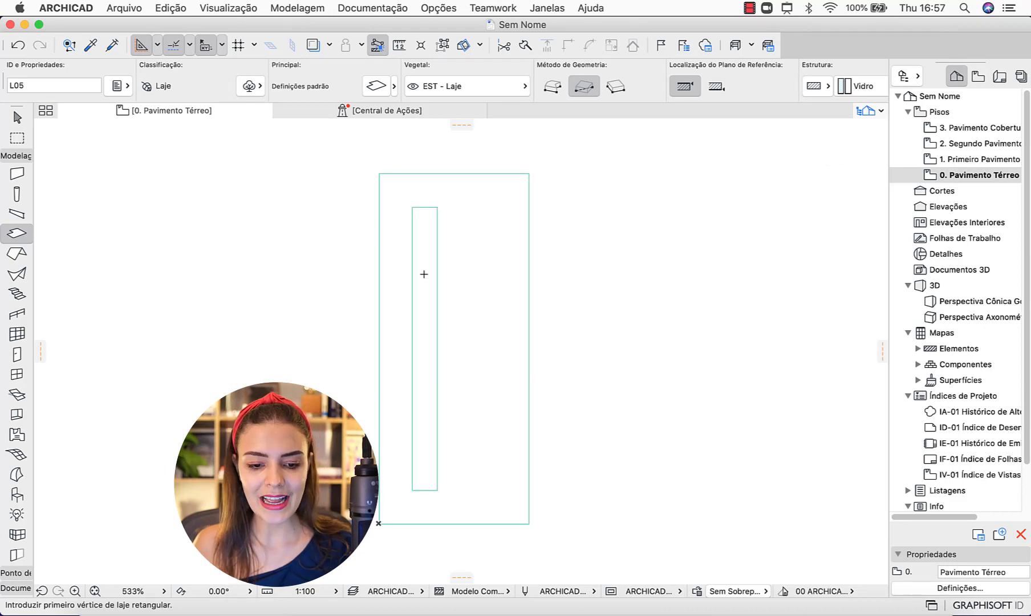
key(Escape)
- Select both the wood and glass slabs, inspect the selection in 3D and return to the floor plan
drag(581, 146, 349, 267)
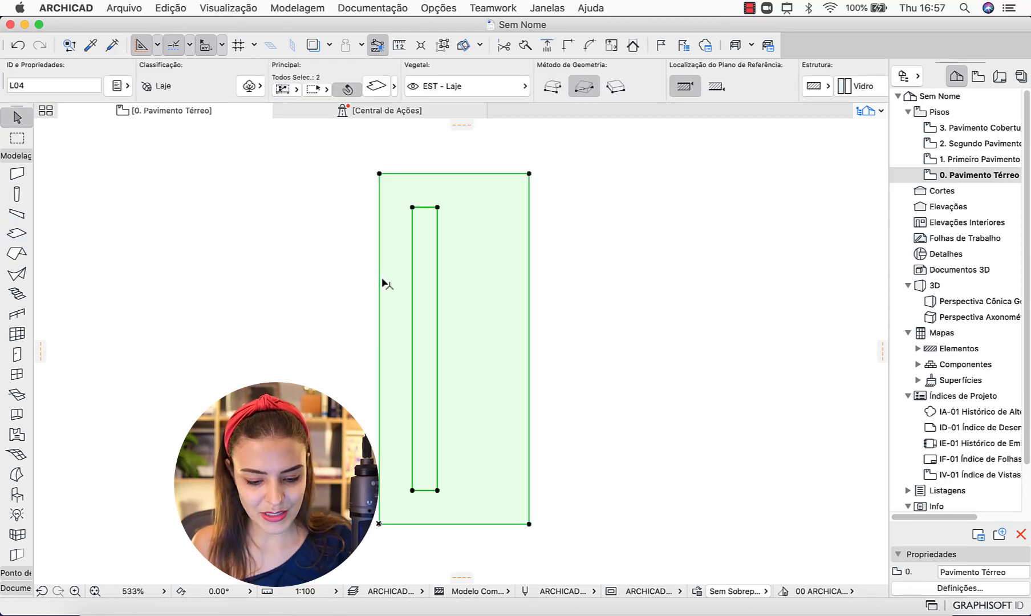
key(F5)
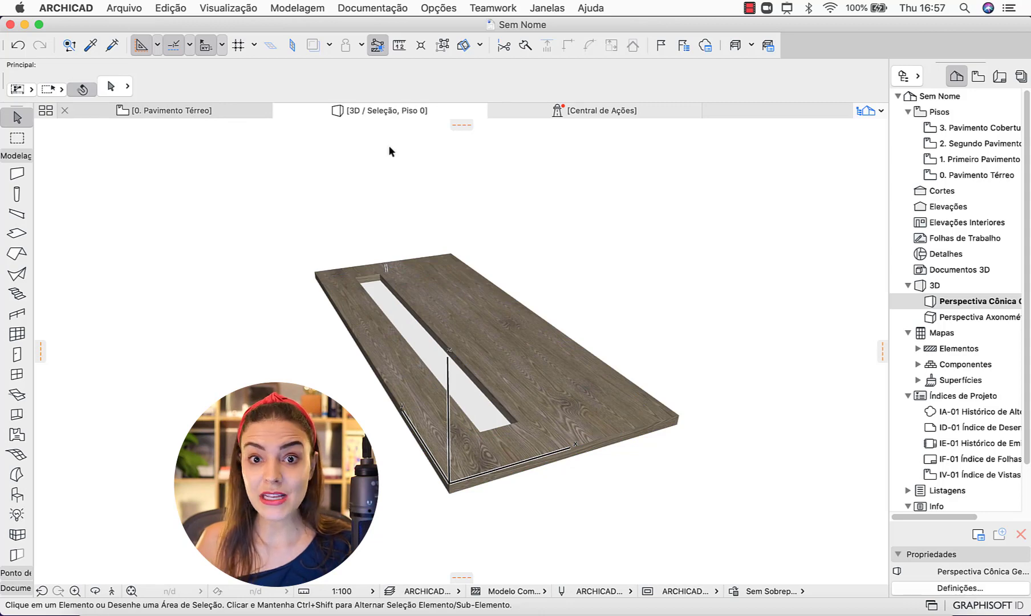
key(F2)
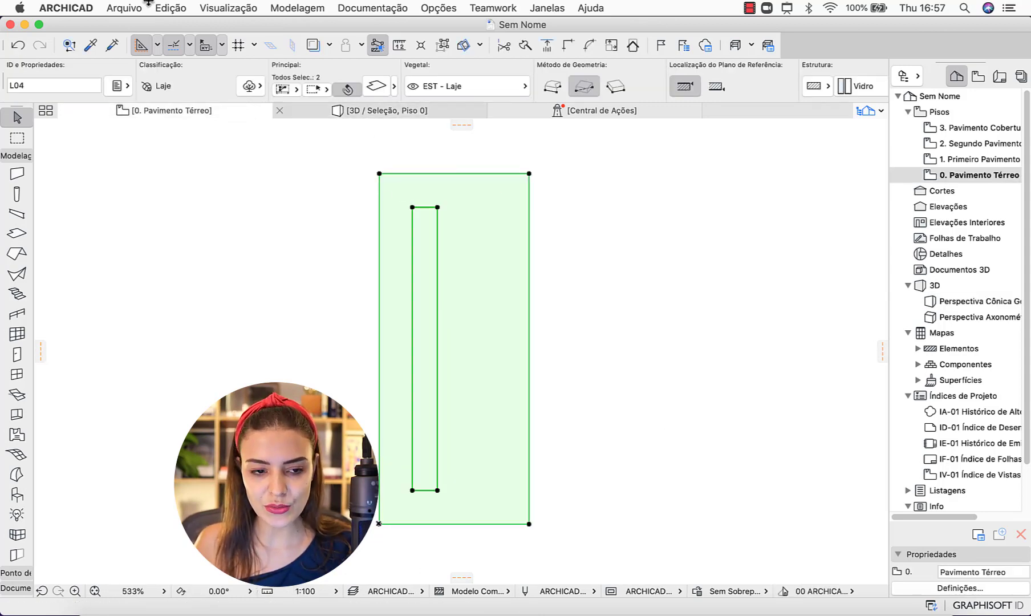
- Save the selected slabs as a door leaf named "Porta de madeira com vidro" in Biblioteca Interna
click(124, 8)
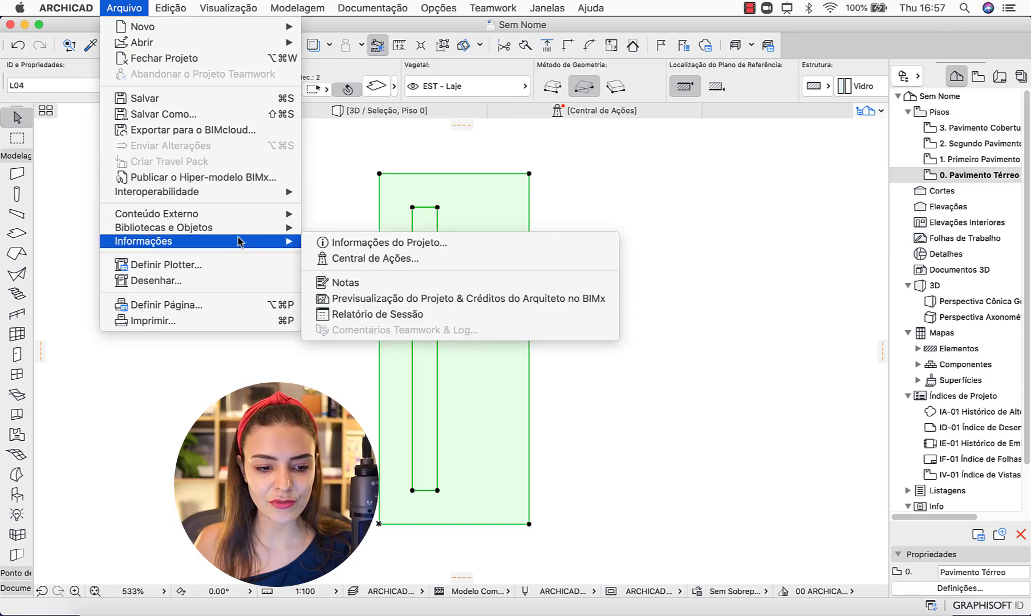
mouse_move(239, 228)
mouse_move(519, 358)
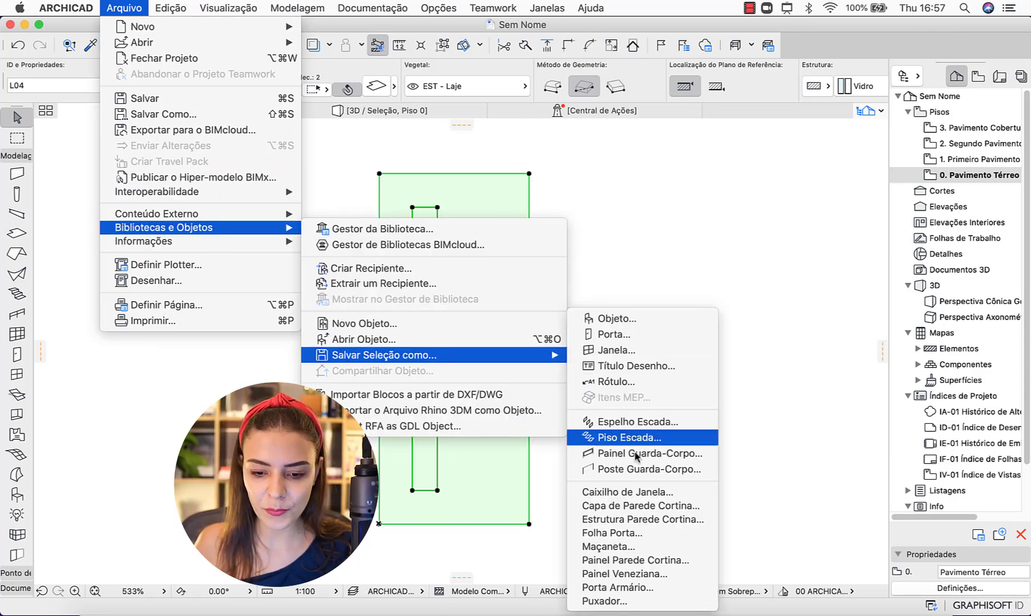
click(644, 534)
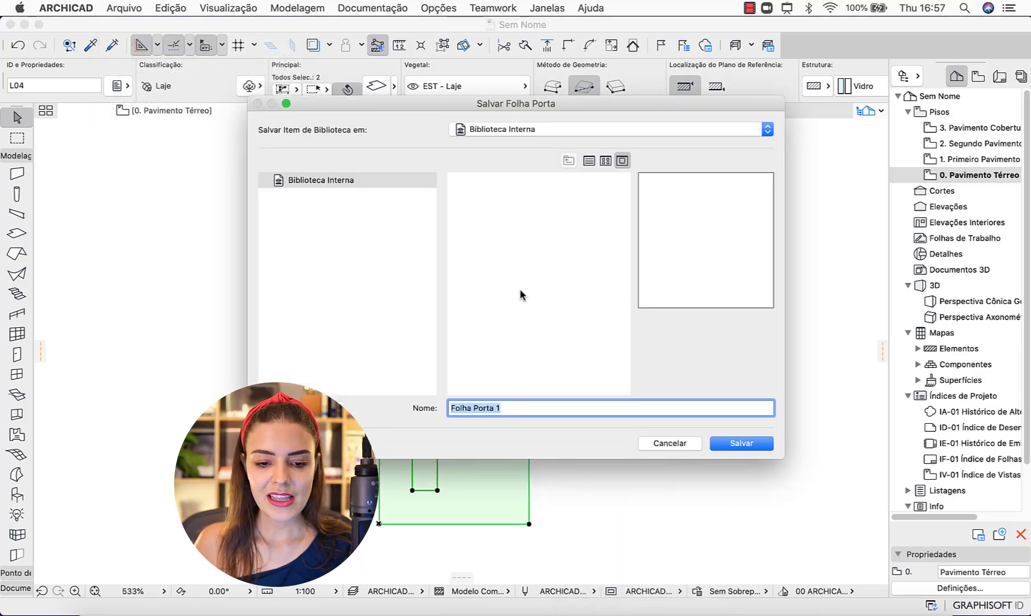
text(Porta de m)
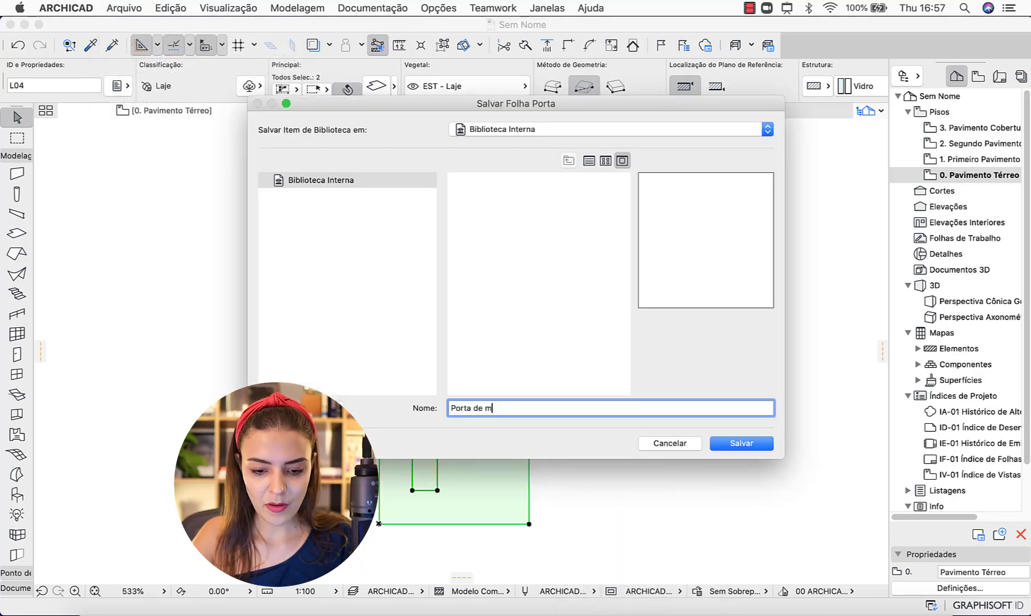
text(adeira com vidro)
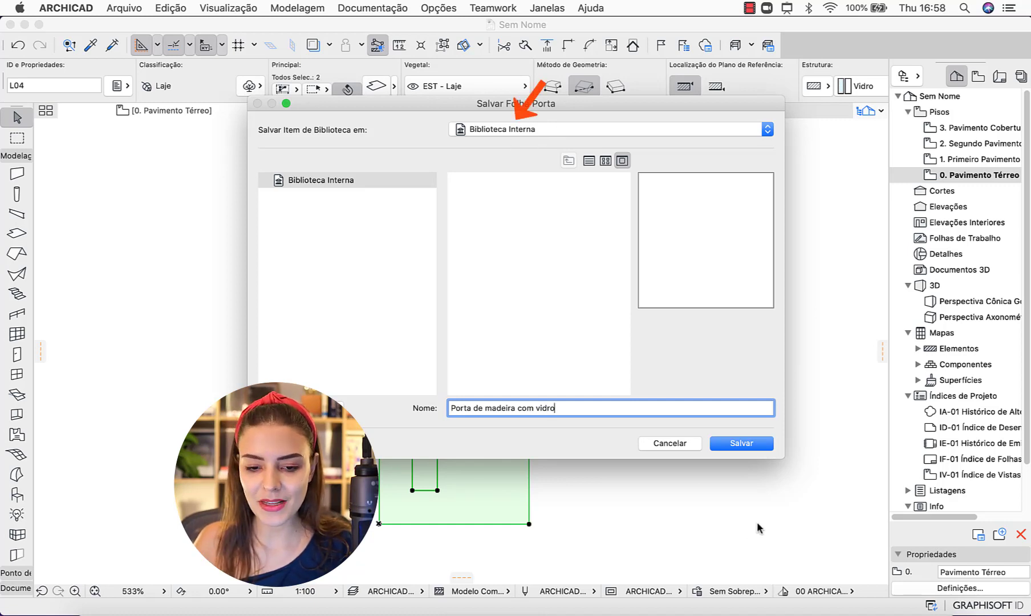
click(758, 444)
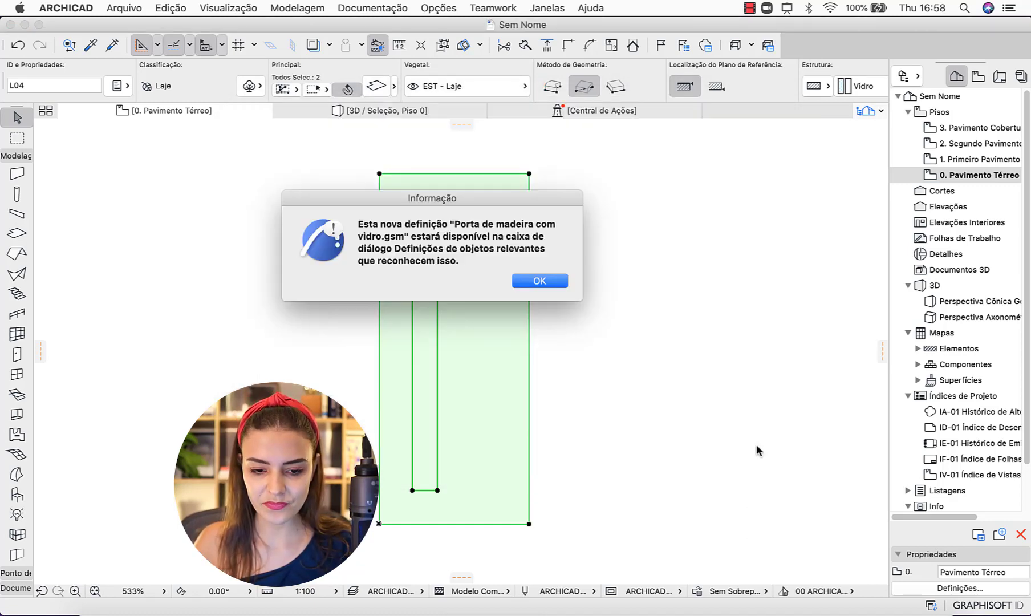
- Close the save notice, clear the slab selection and draw a straight horizontal wall beside the door leaf slabs with the Wall tool
click(539, 280)
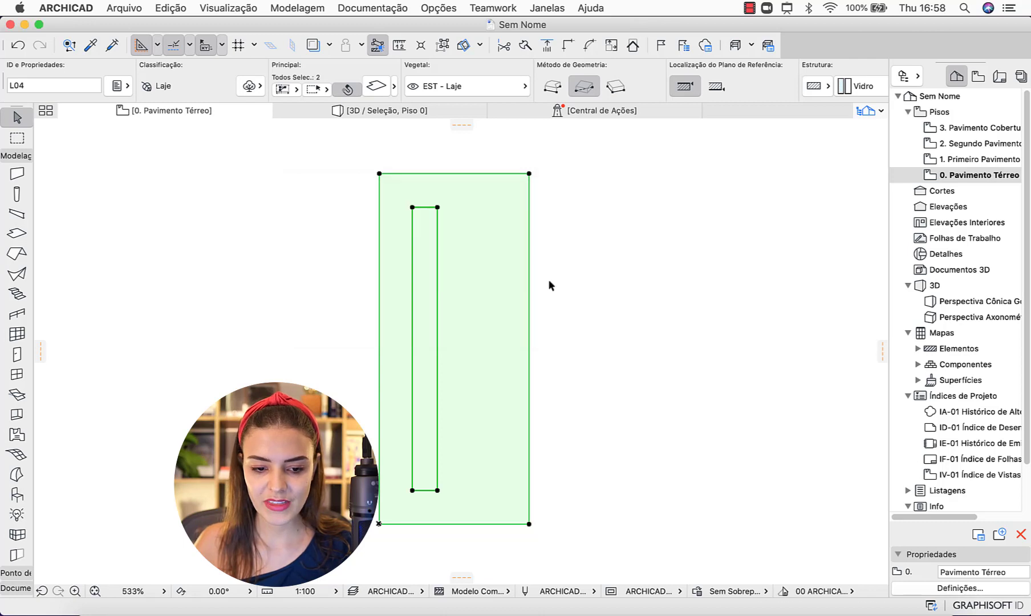
click(333, 161)
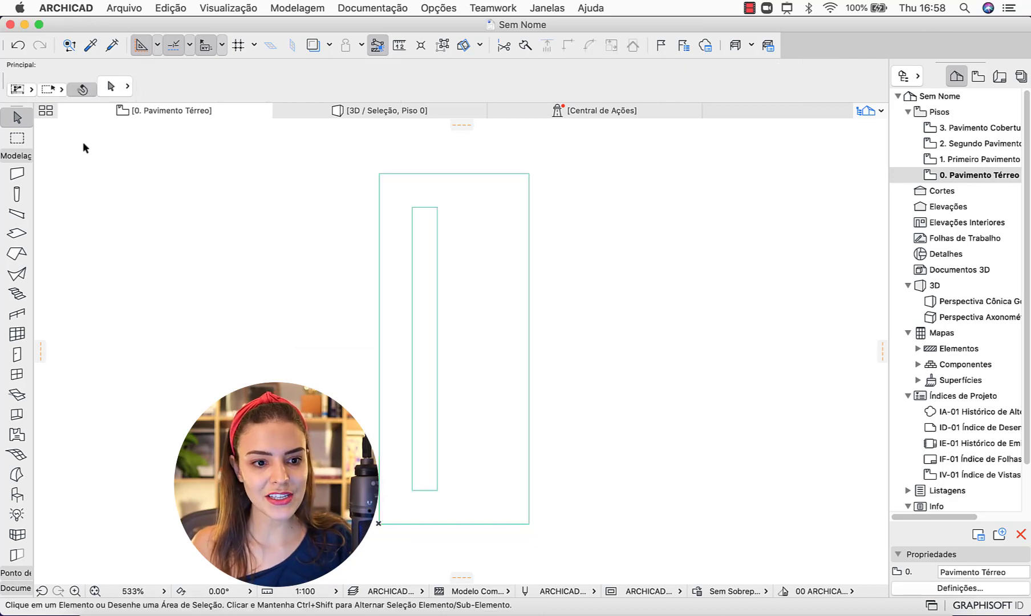
click(22, 180)
scroll(137, 302, down, 3)
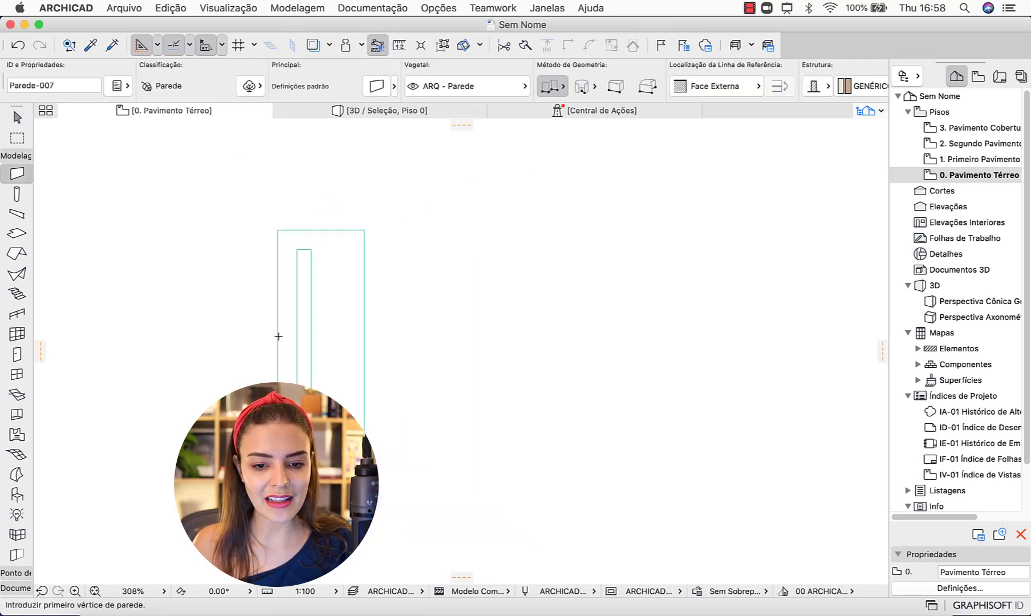
click(482, 385)
click(720, 386)
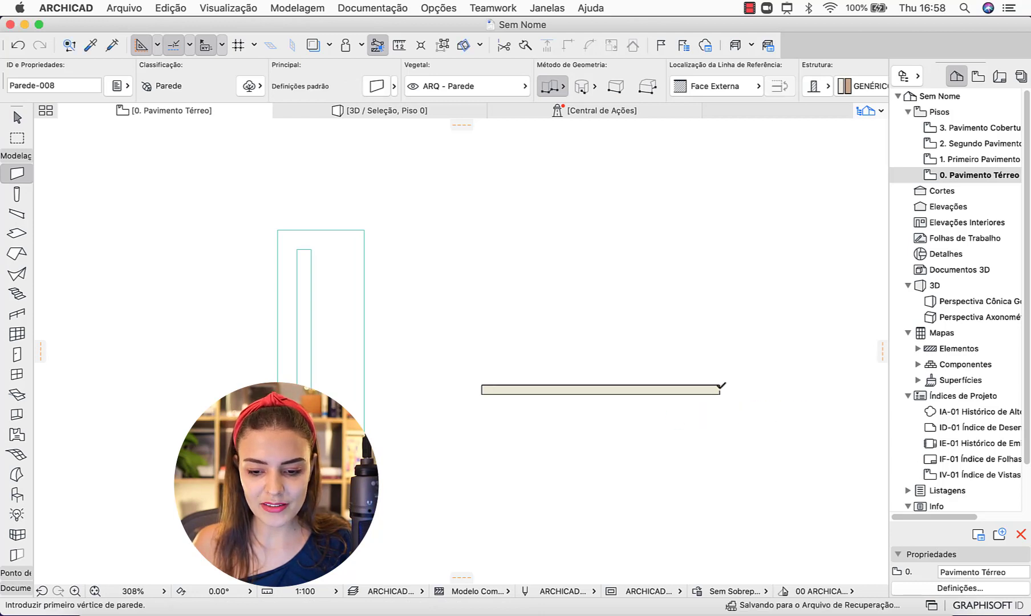
- Insert a 0.90 by 2.10 Porta 24 door near the middle of the new wall, swinging towards the wall's upper side
click(17, 354)
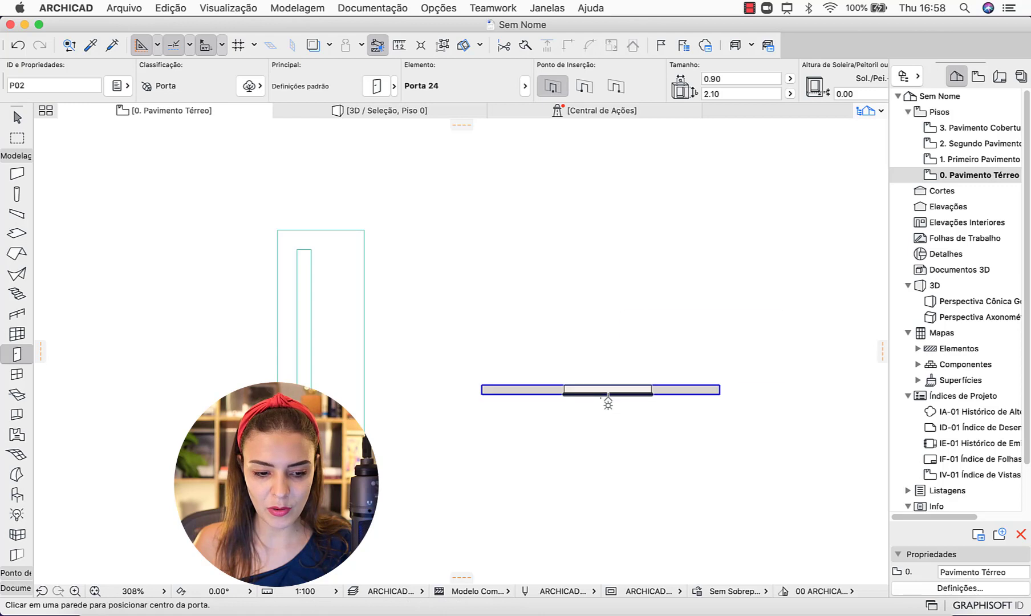
click(606, 394)
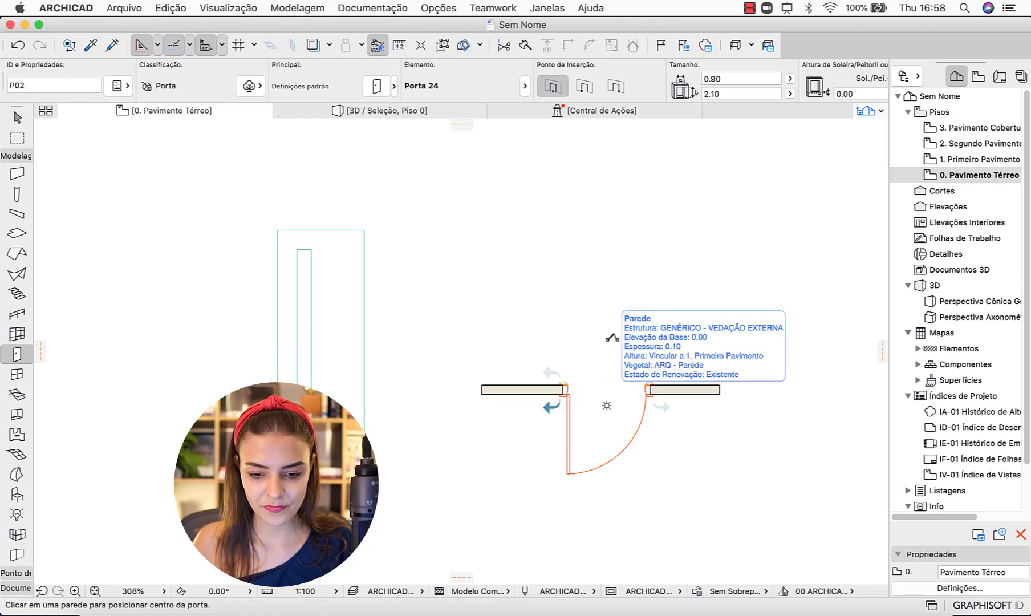
click(633, 319)
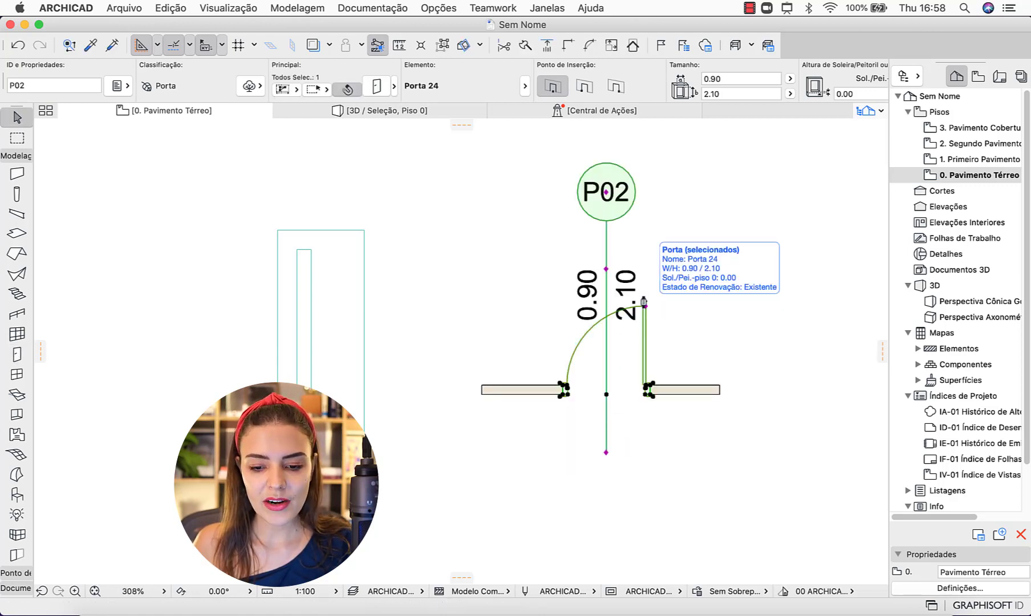
- Assign the custom leaf "Porta de madeira com vidro" to the placed door and apply the settings
key(super+t)
click(758, 225)
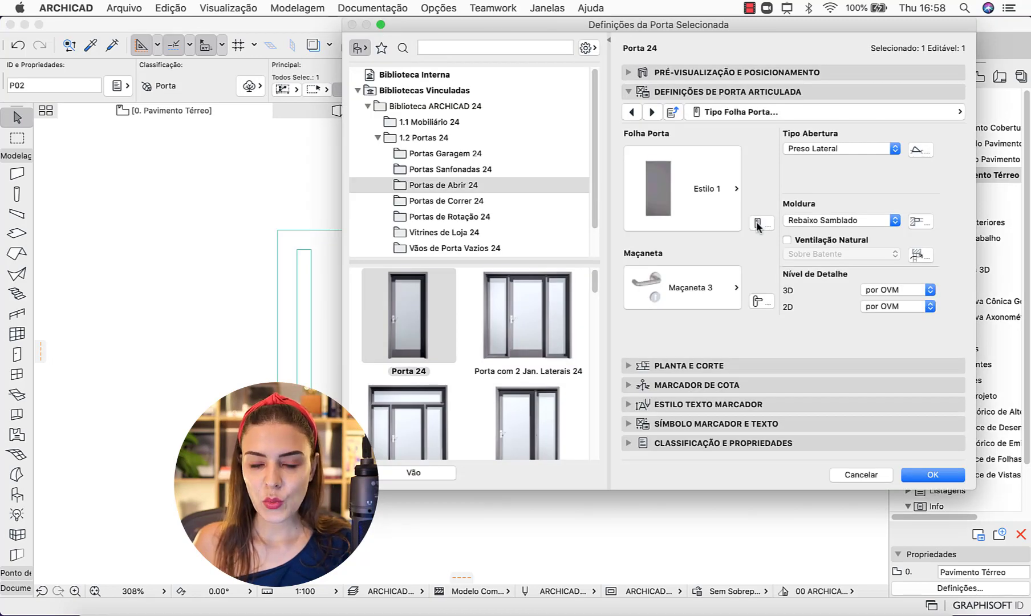
drag(774, 137, 771, 287)
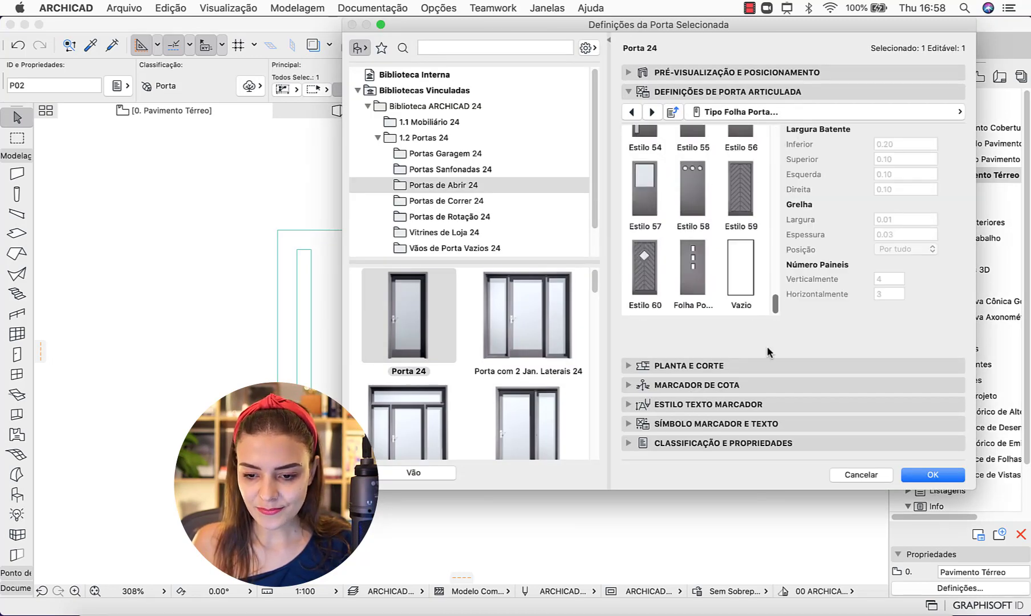
click(687, 268)
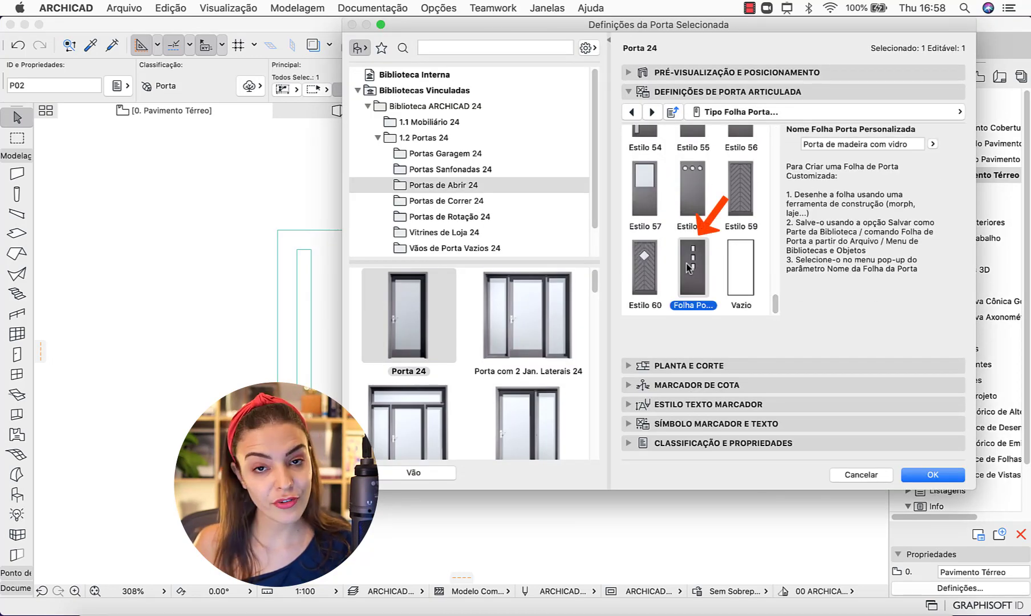
click(934, 144)
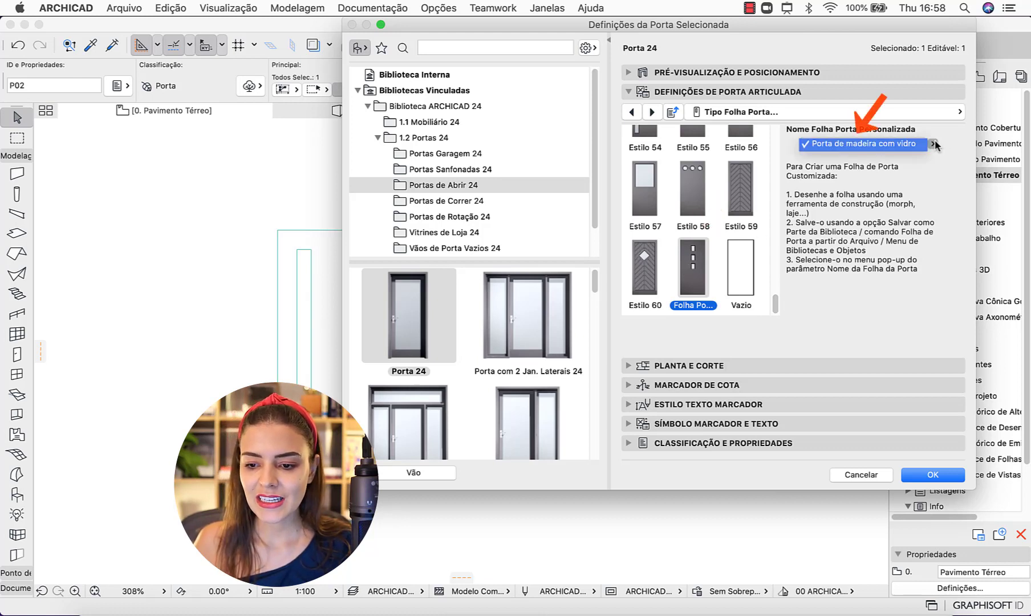
click(935, 145)
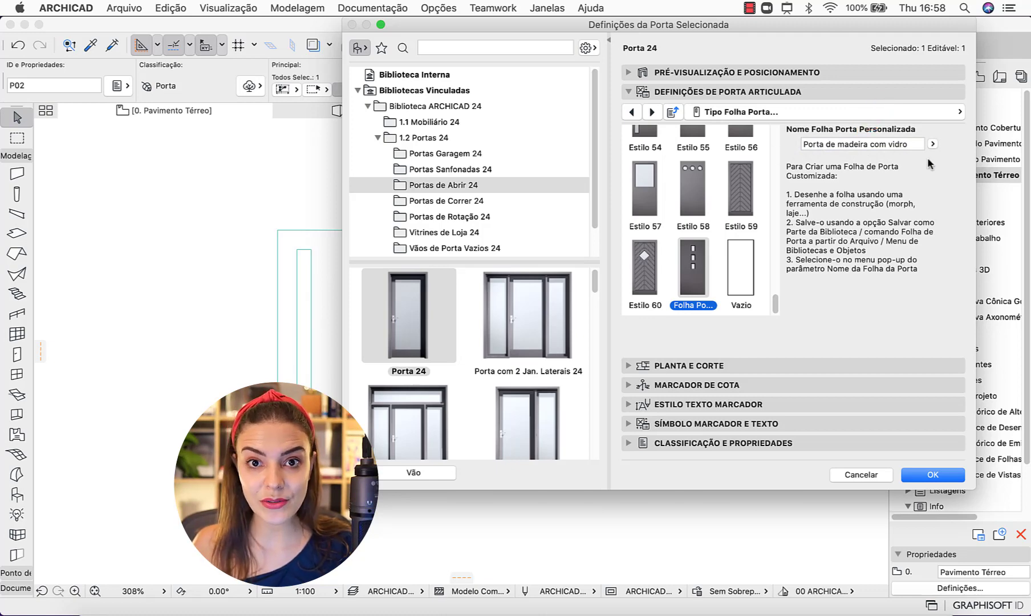
click(932, 475)
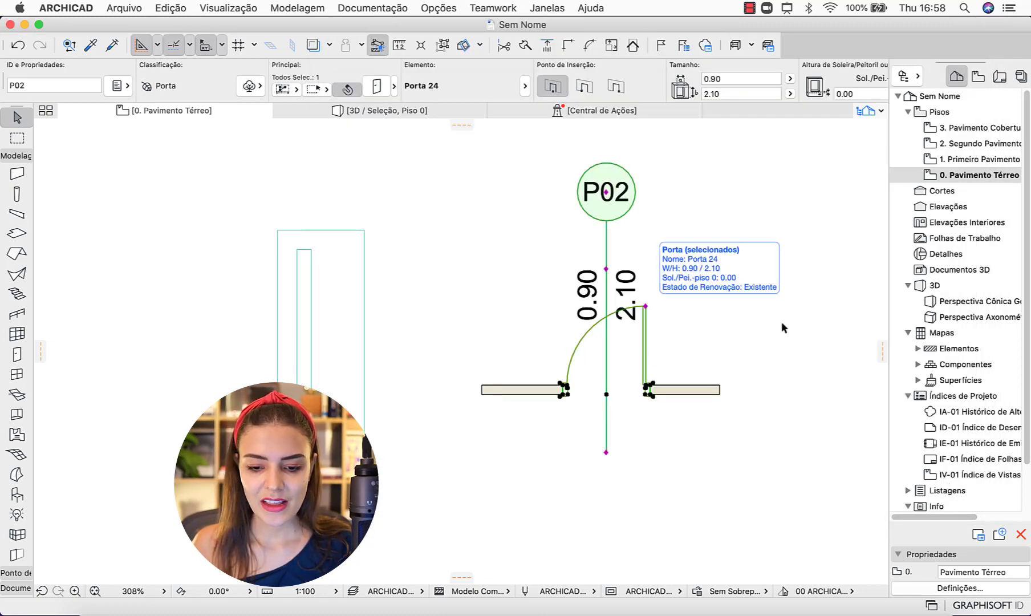
- Show the whole model in 3D and examine the front of the wall with the custom door
key(F5)
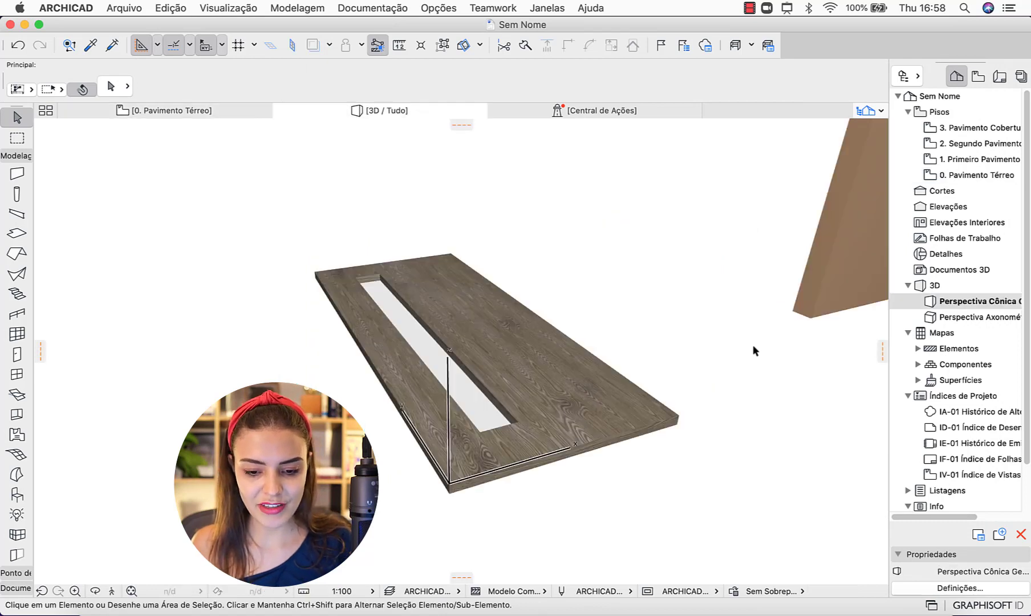
middle_click(753, 348)
middle_click(753, 347)
shift+middle_drag(753, 348, 489, 423)
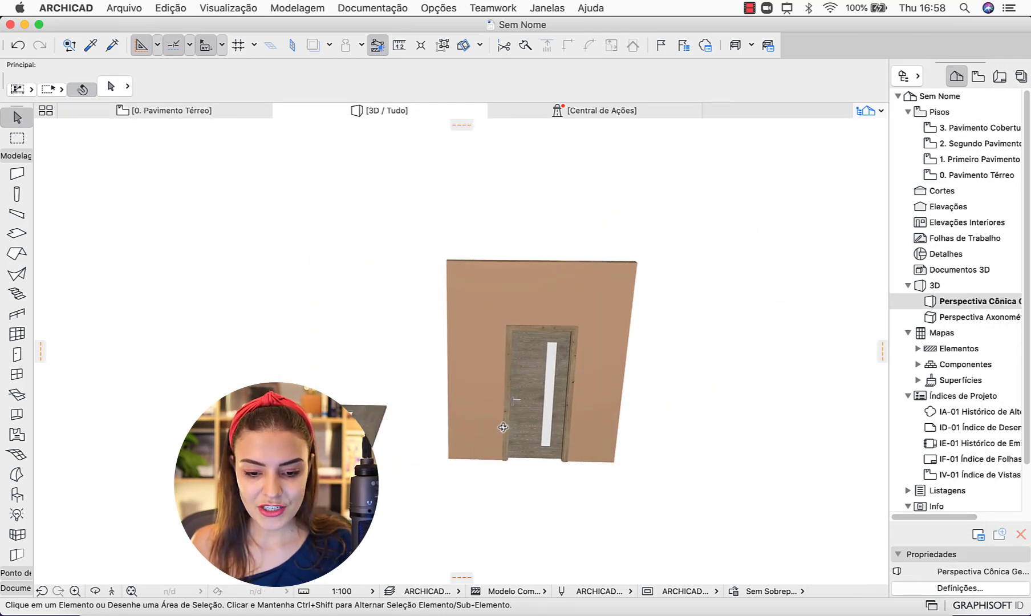
scroll(489, 423, up, 5)
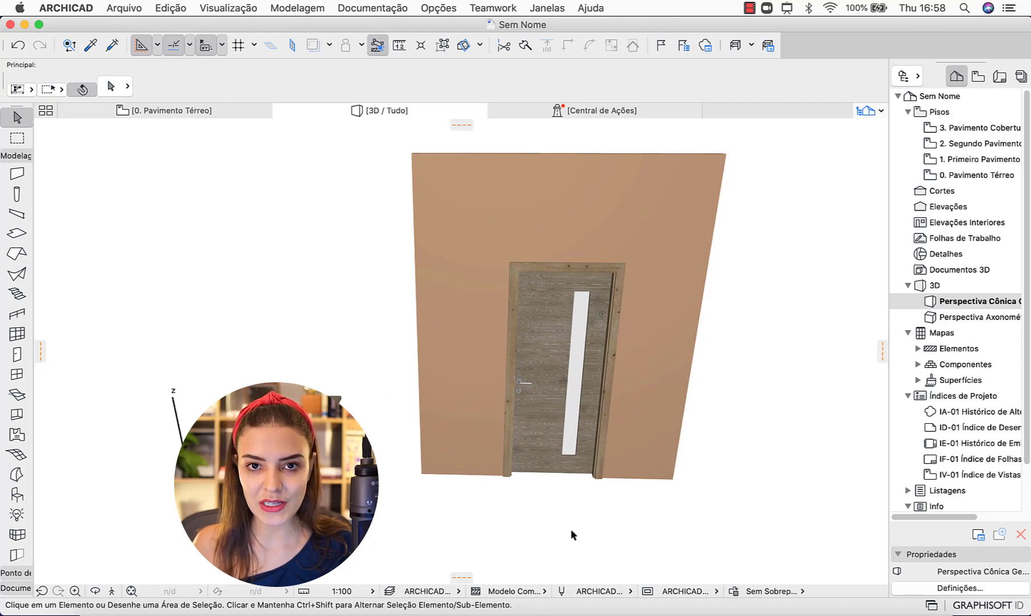
- Enable a uniform surface for the wall's door and set its Batente Externo surface to Pintura - Azul Real in the model attributes
click(566, 302)
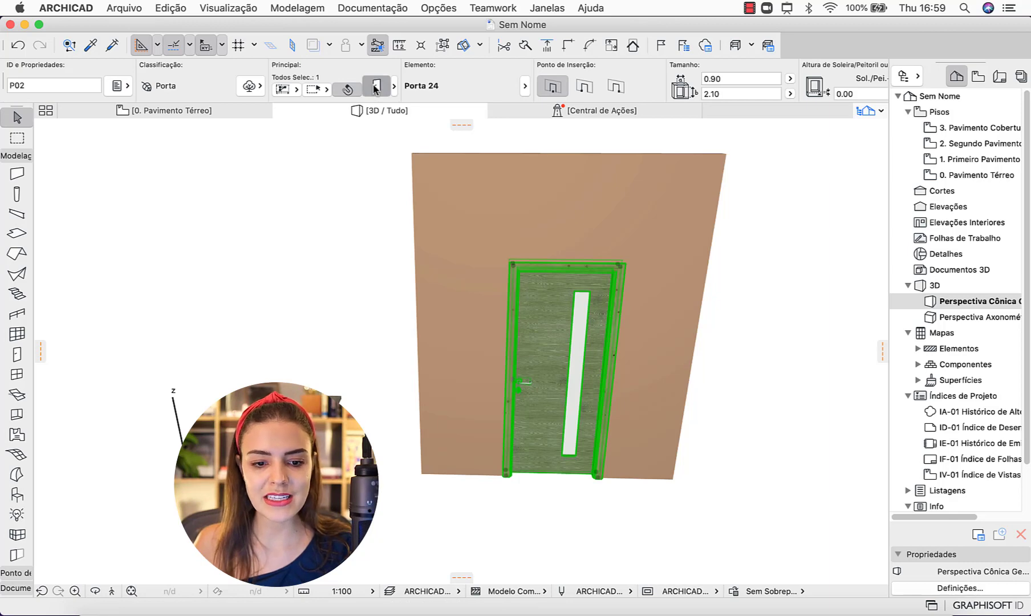
key(super+t)
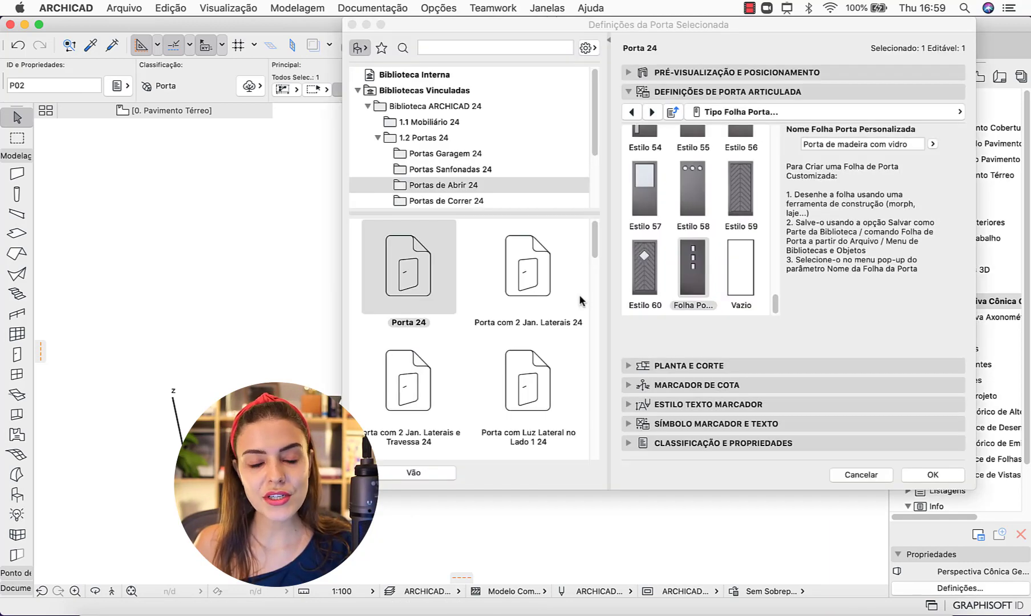
click(833, 117)
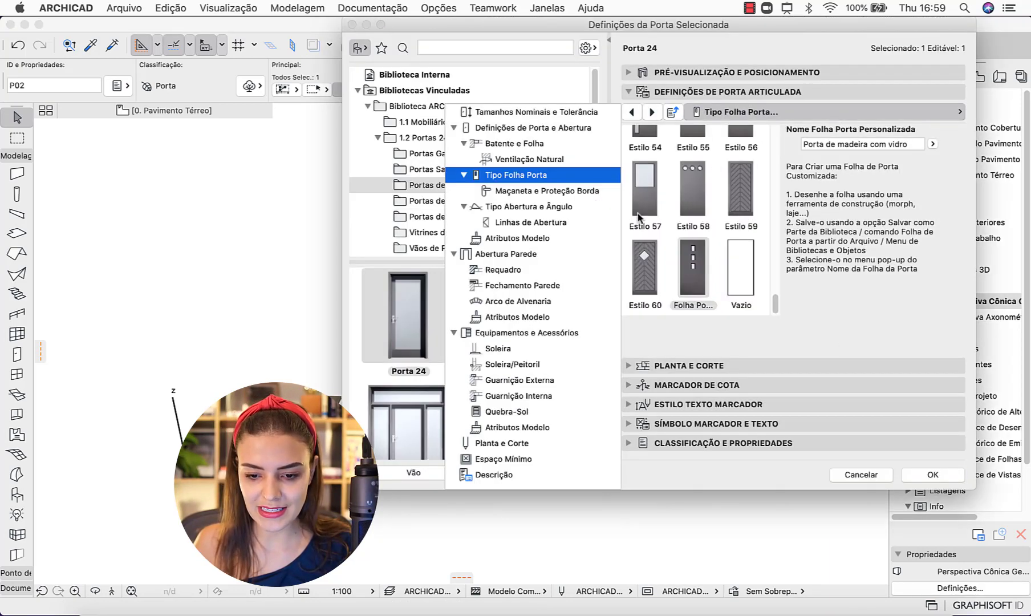
click(513, 240)
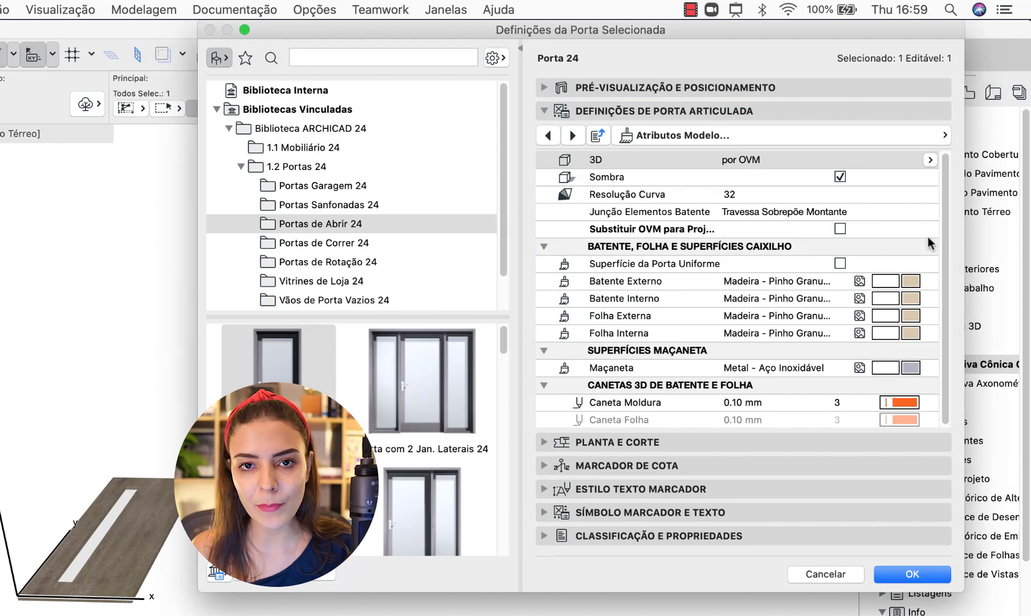
click(840, 263)
click(884, 280)
click(929, 282)
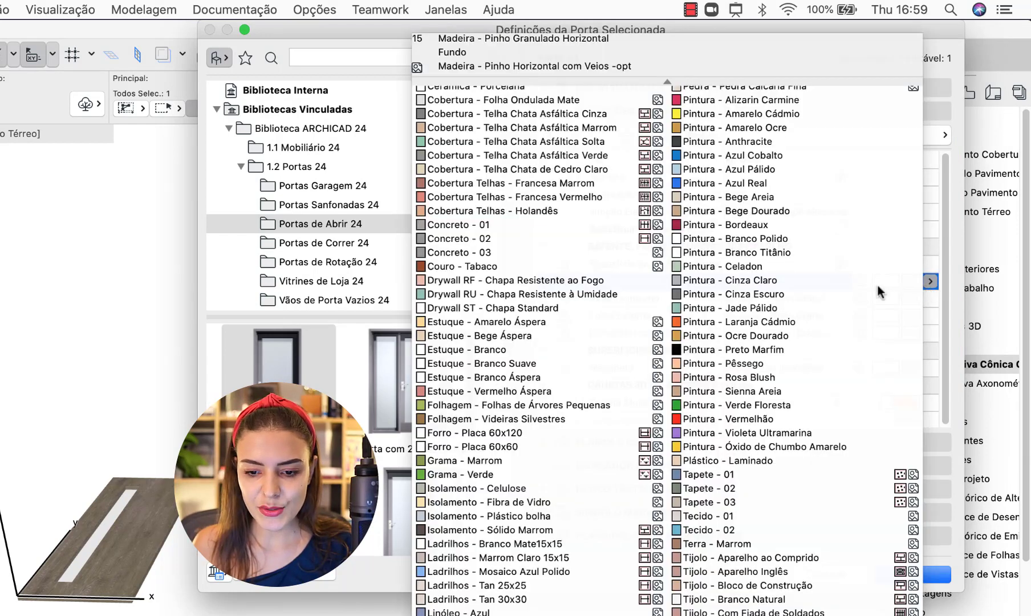
click(713, 183)
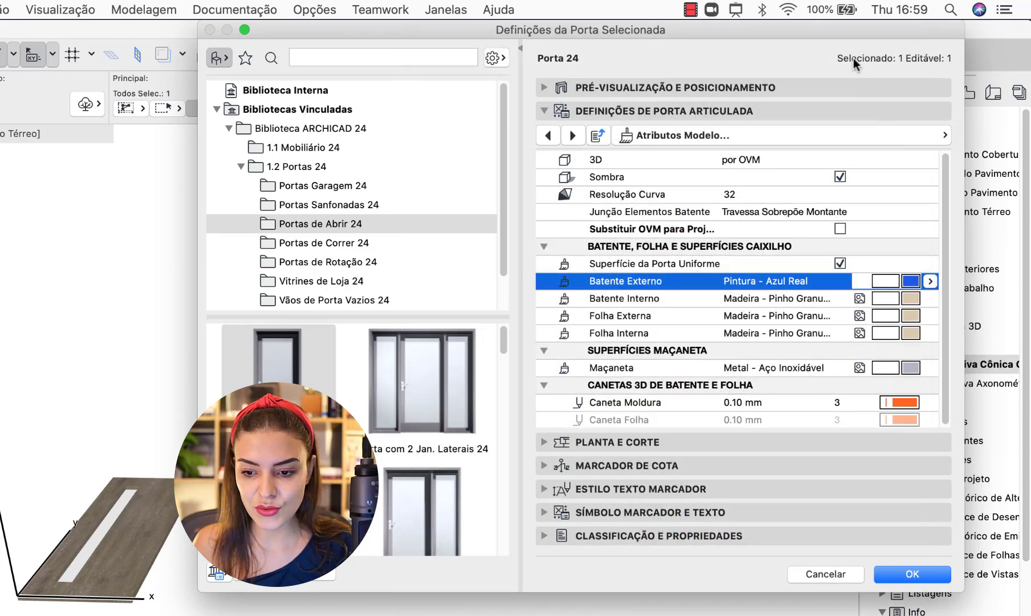
- Check the door's surfaces in the 3D preview and return to the hinged door settings
click(845, 85)
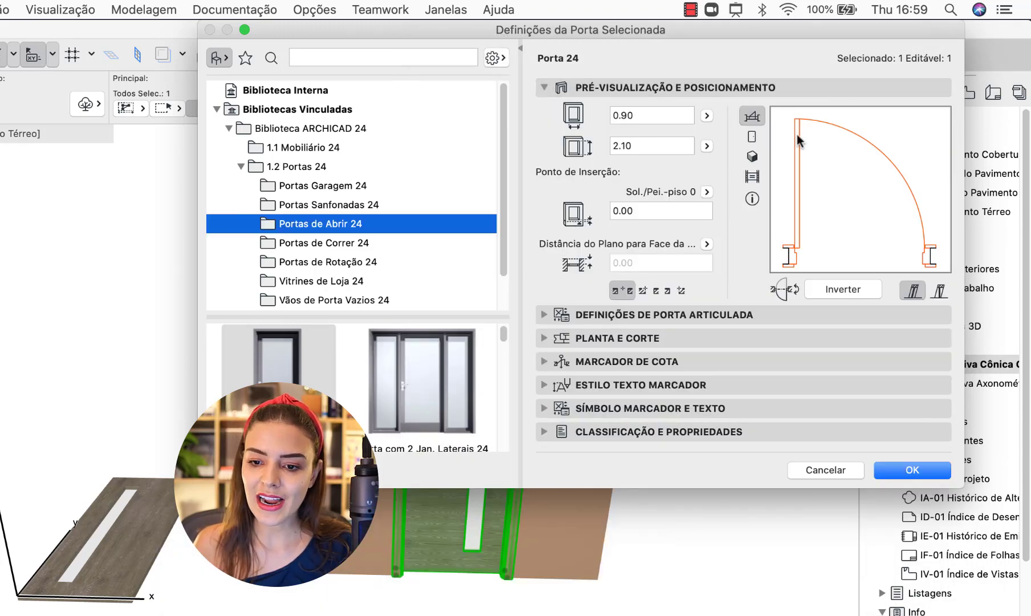
click(752, 156)
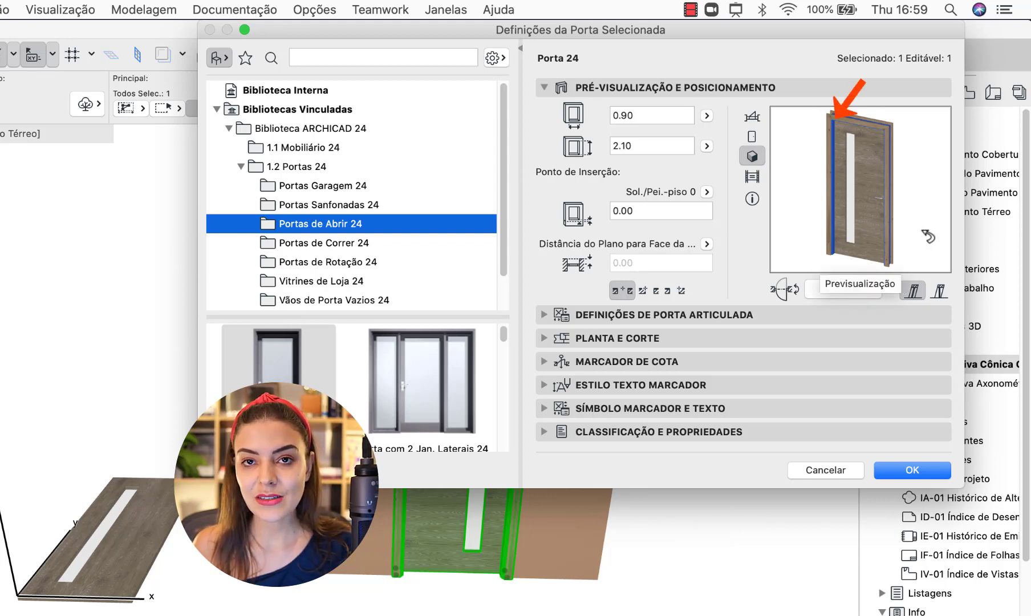
click(739, 316)
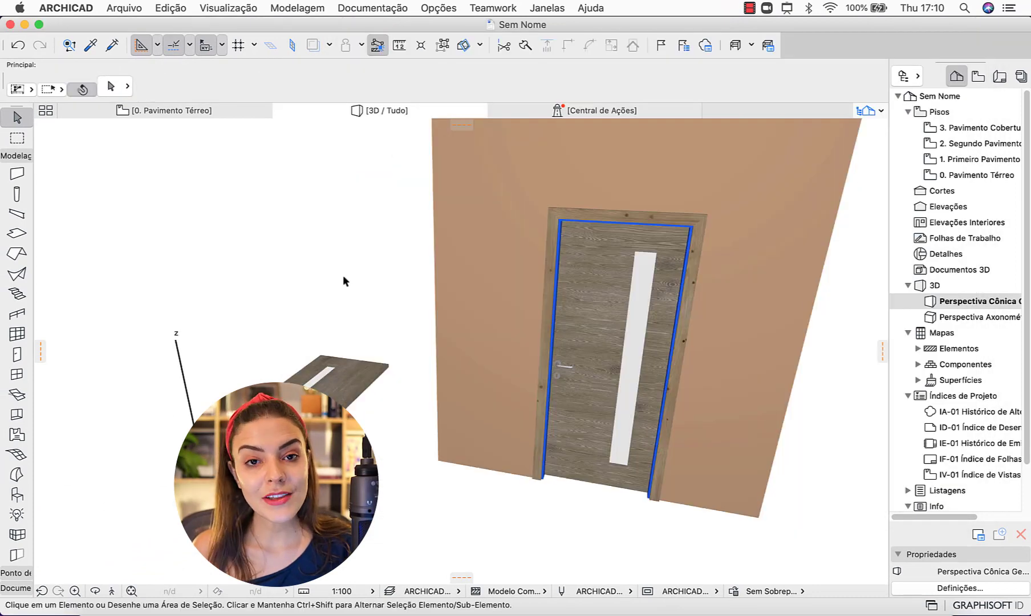
- Override all surfaces of the wood slab with Pintura - Azul Real, linking the top, edge and bottom overrides
click(351, 395)
scroll(753, 90, right, 5)
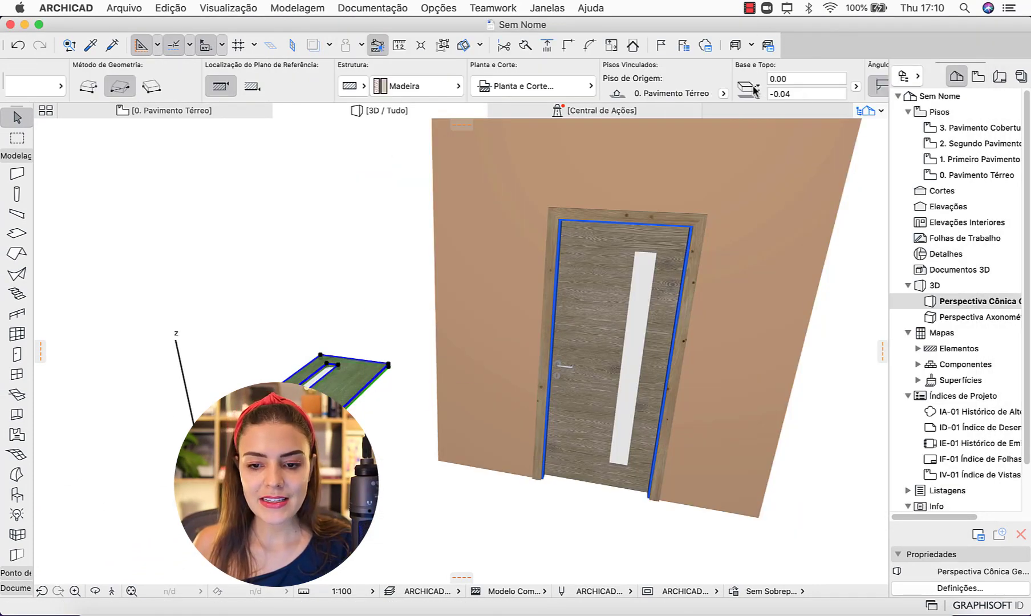
click(551, 86)
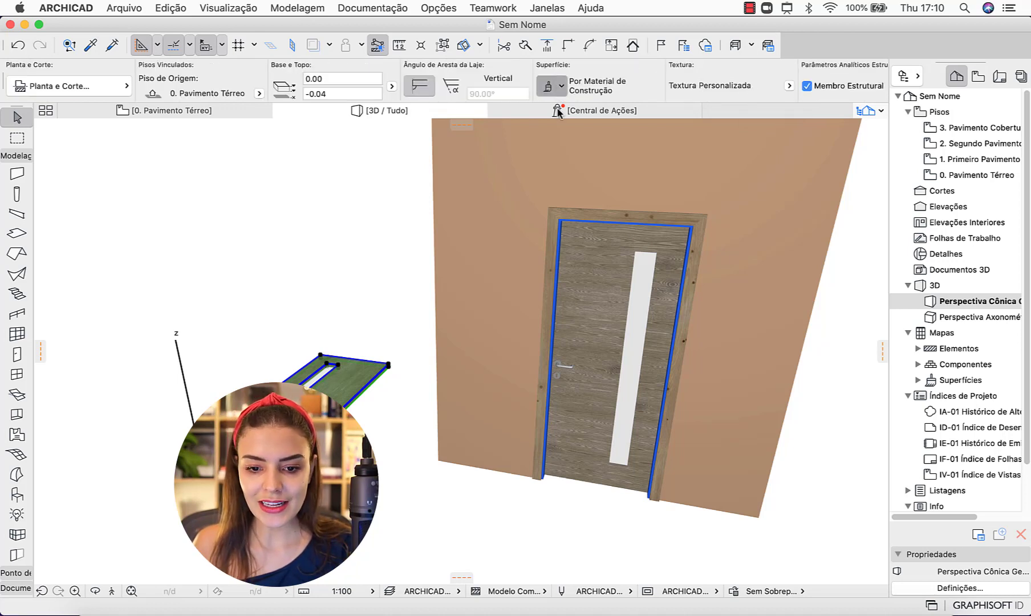
click(551, 122)
click(551, 142)
click(551, 162)
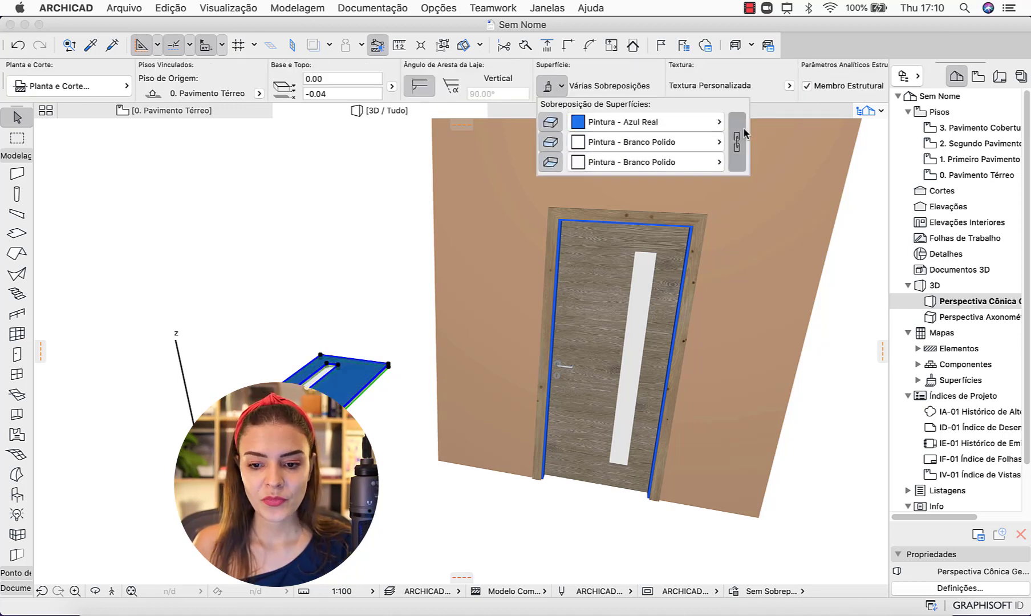
click(737, 130)
- Select both slabs on the floor plan and save them as a door leaf named "Porta azul com vidro" in Biblioteca Interna
click(328, 272)
click(326, 272)
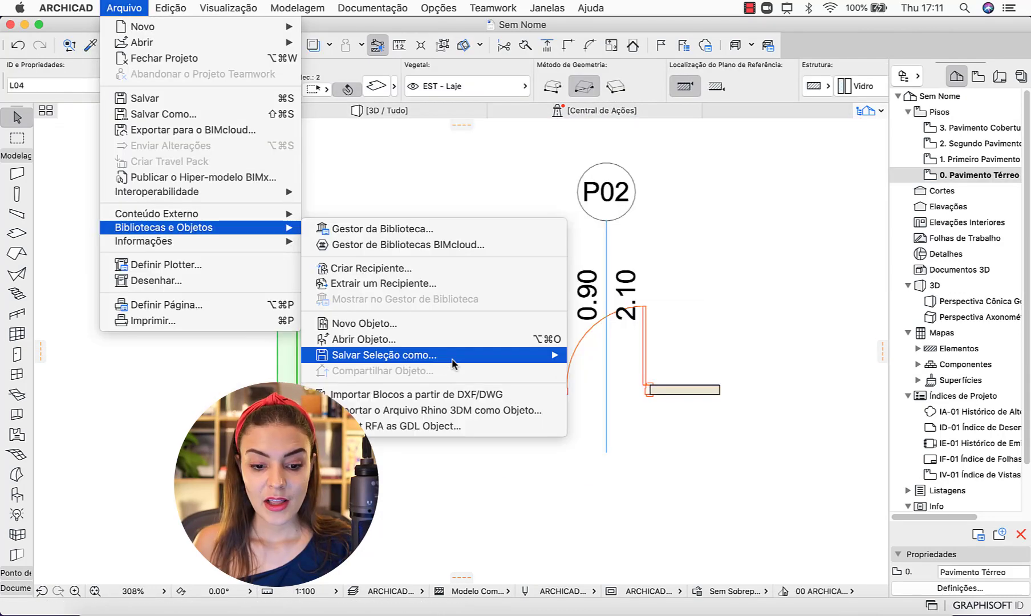
mouse_move(453, 358)
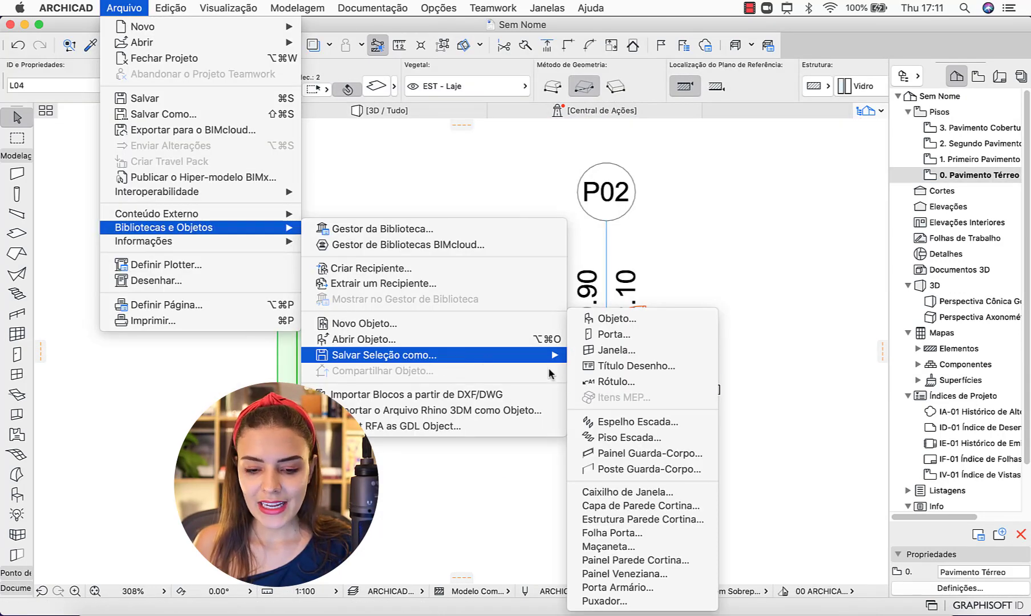
click(649, 536)
click(484, 236)
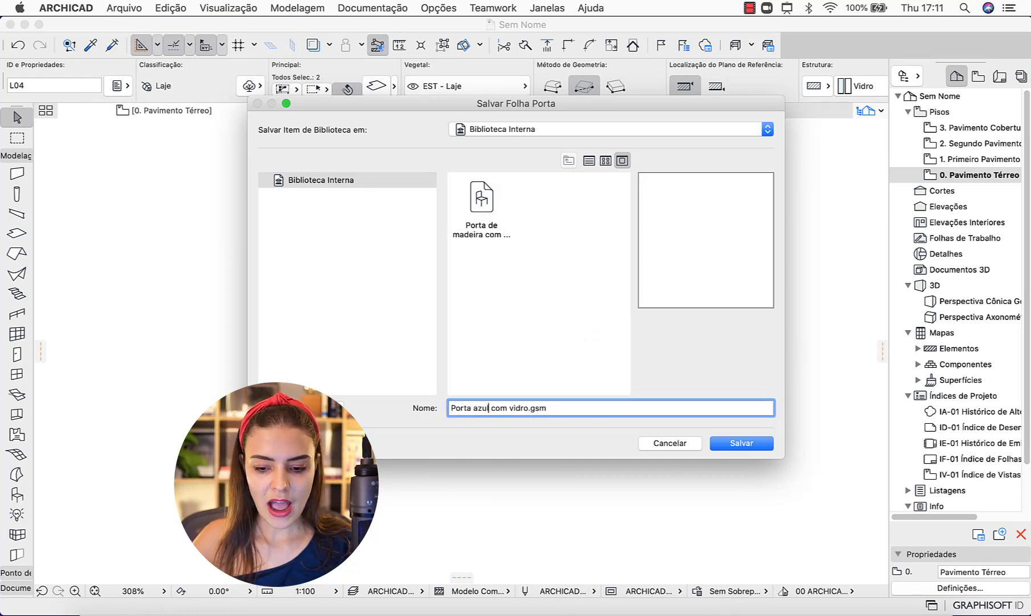
key(Return)
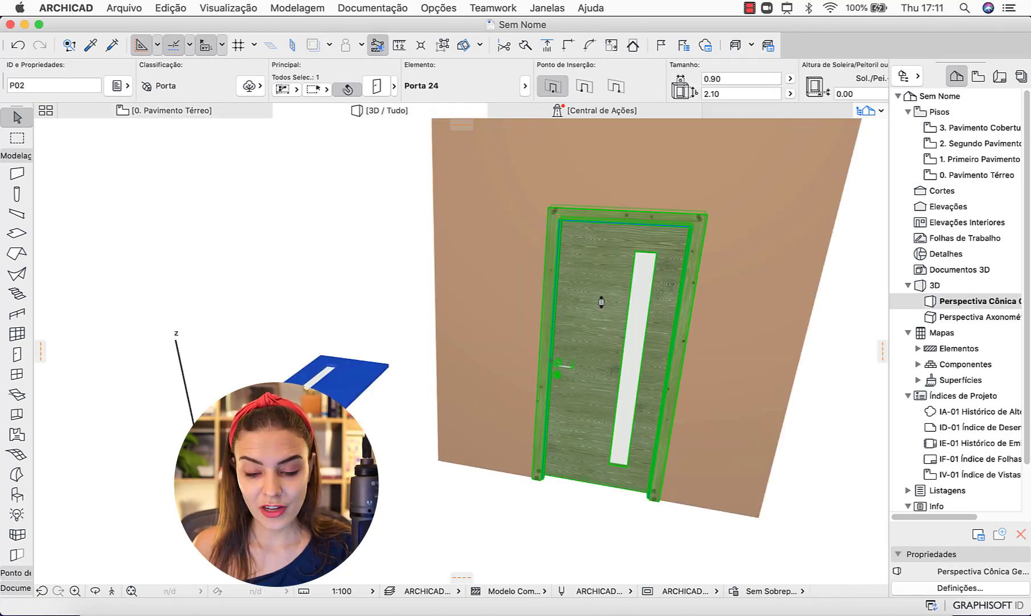
- Change the wall door's custom leaf to "Porta azul com vidro" and apply the settings
double_click(601, 301)
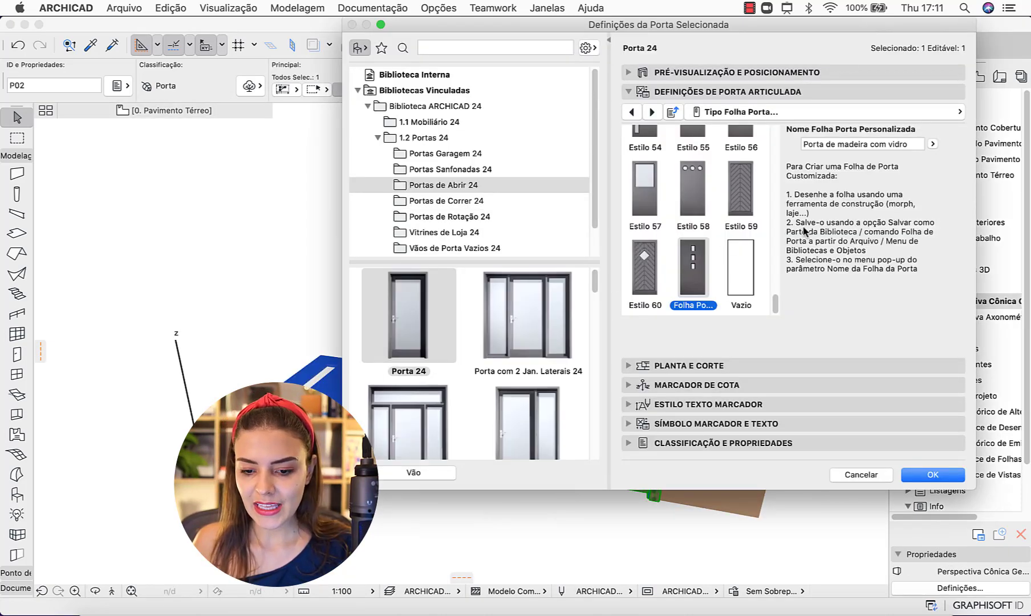
click(932, 143)
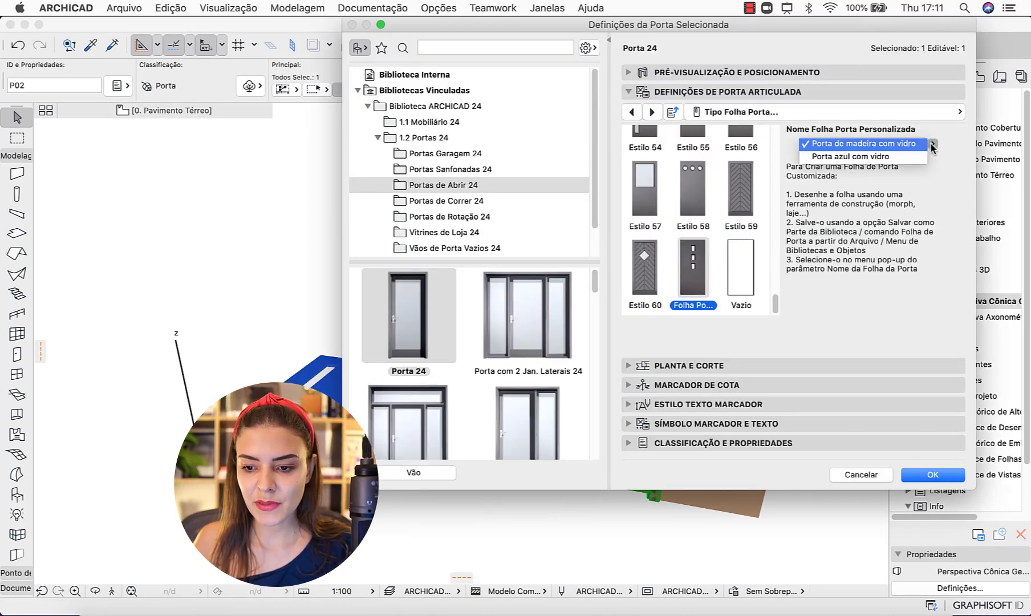
click(912, 156)
click(947, 478)
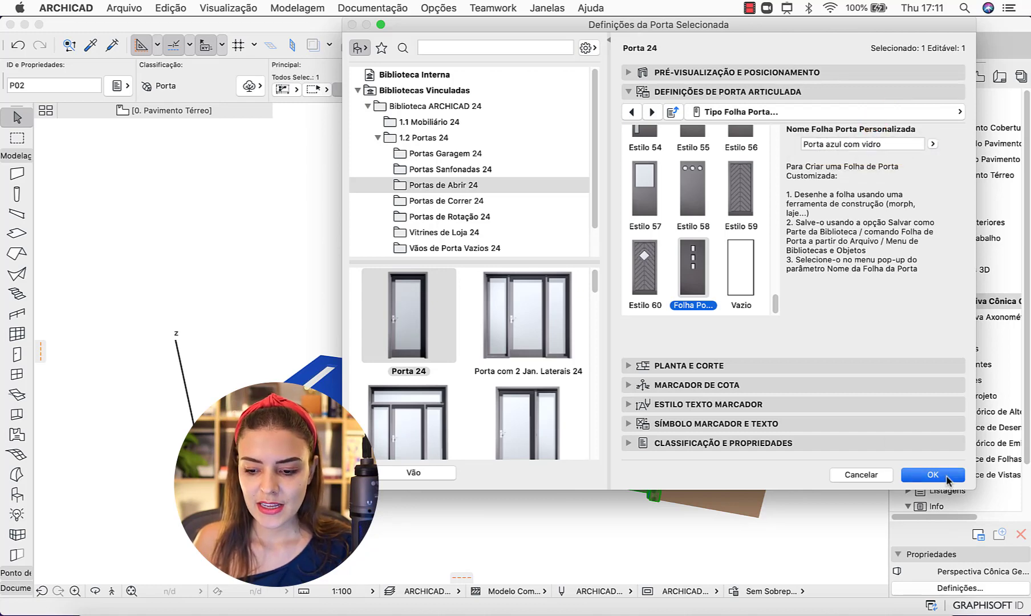
- Open the library item "Porta de madeira com vidro" from Biblioteca Interna and display its 3D script
click(336, 227)
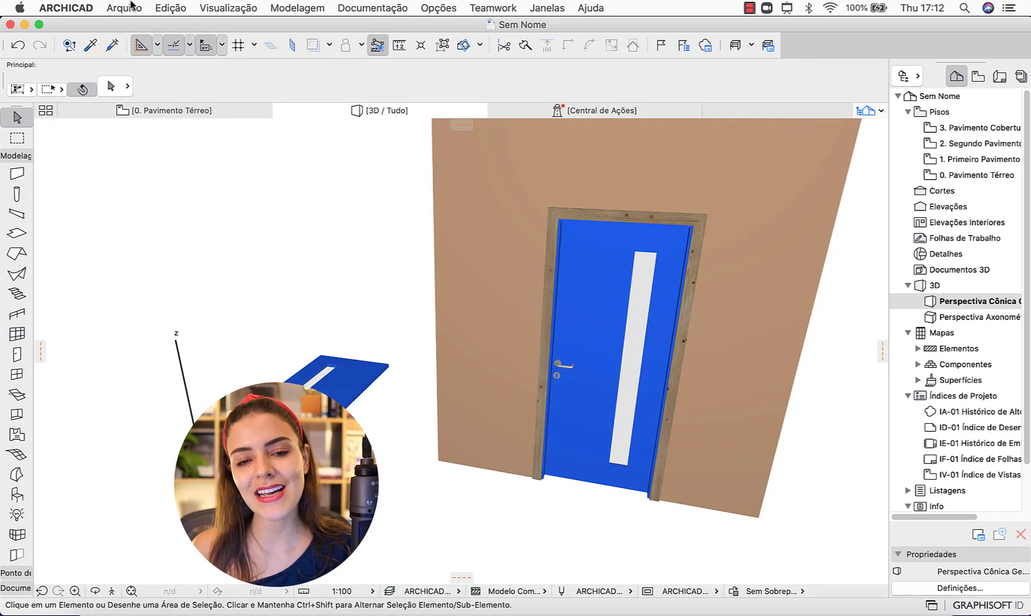
click(130, 6)
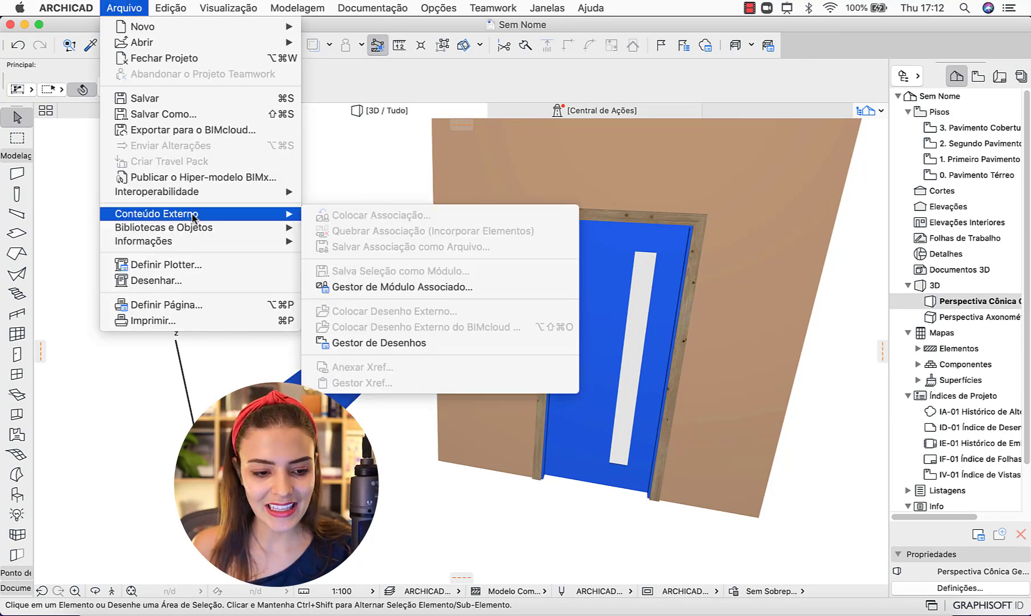
mouse_move(200, 227)
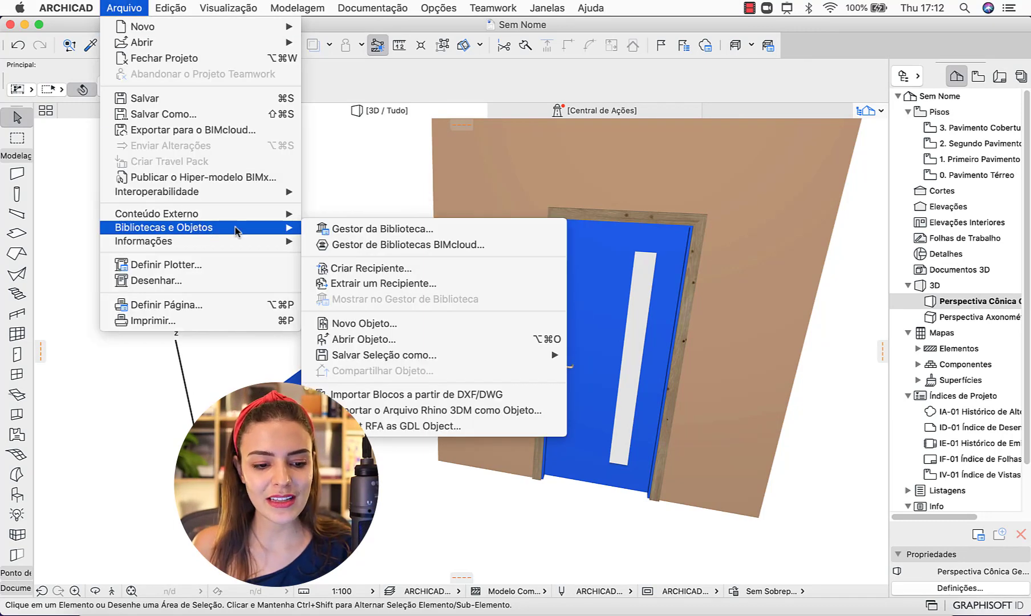
click(417, 340)
click(551, 226)
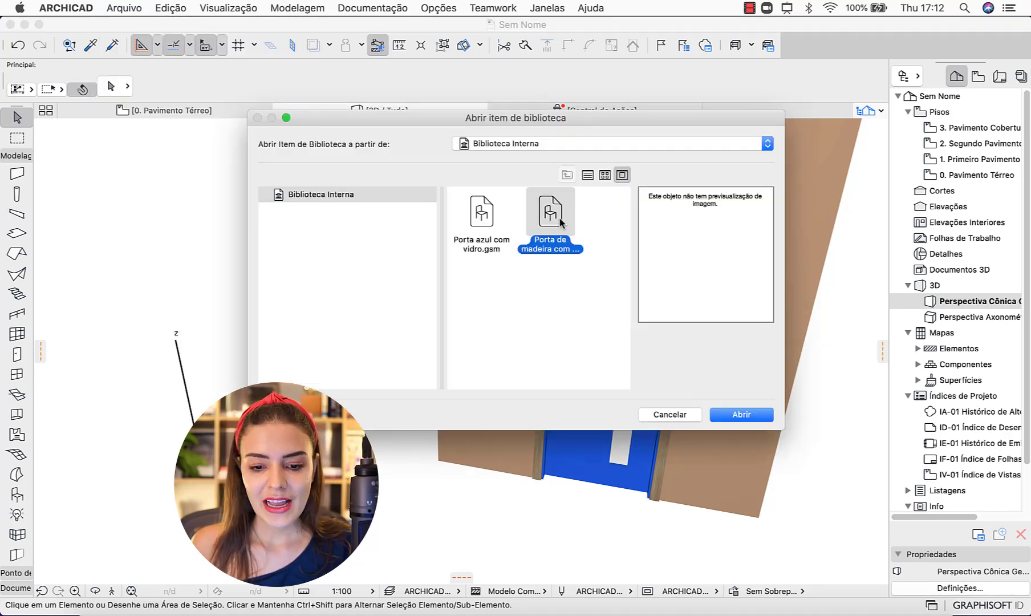
click(736, 415)
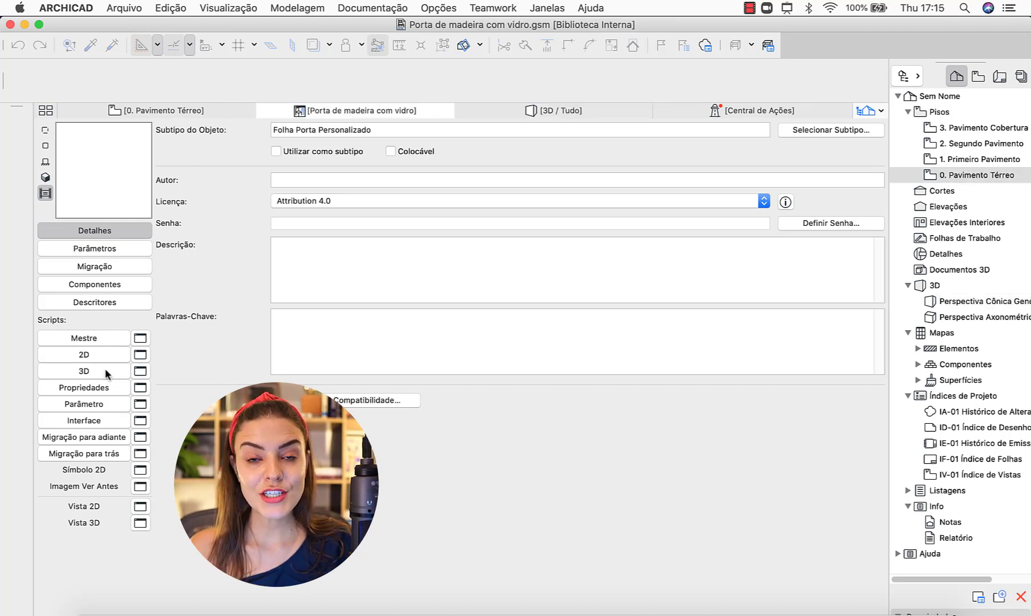
click(106, 373)
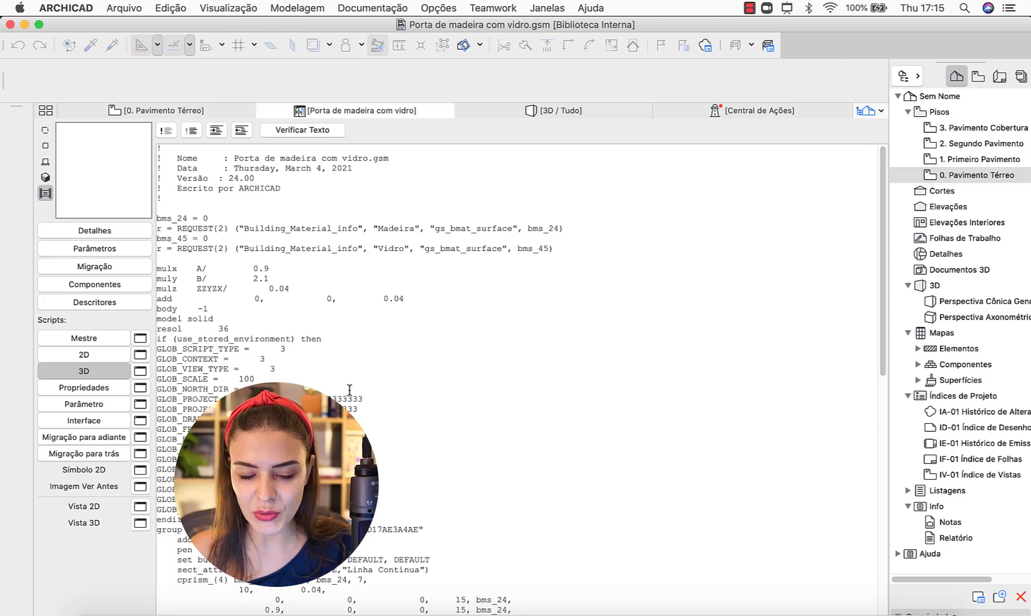
- Insert blank lines before the first group and after its endgroup to separate the wood and glass blocks of the script
scroll(349, 389, down, 10)
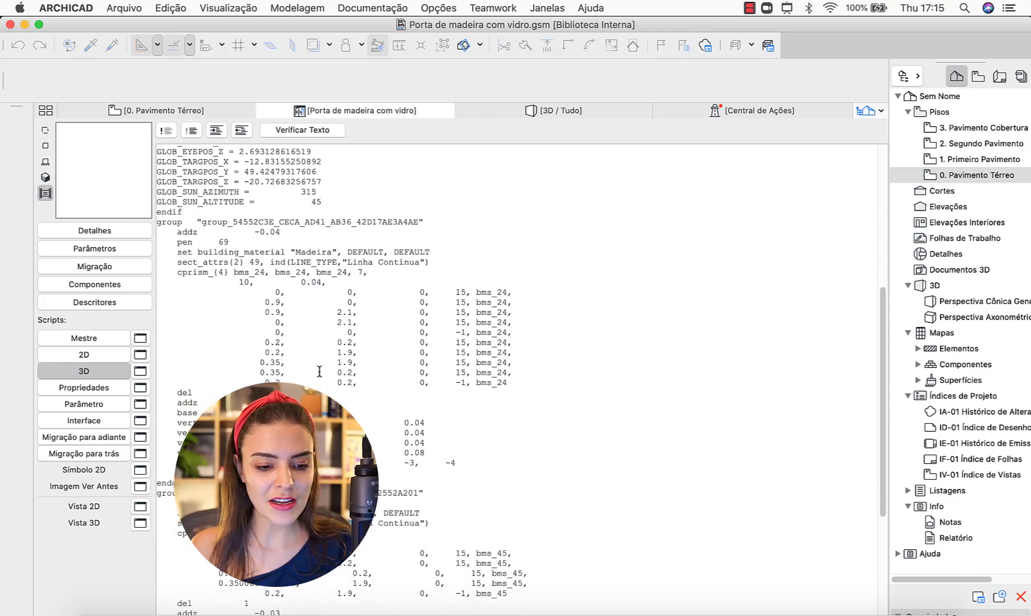
click(201, 212)
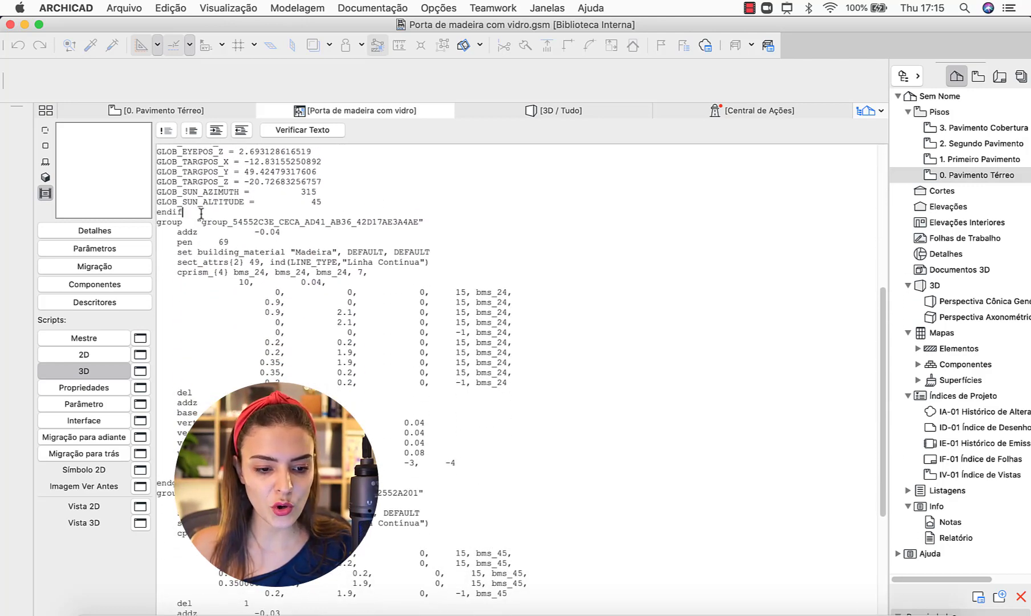
key(Return)
key(Return)
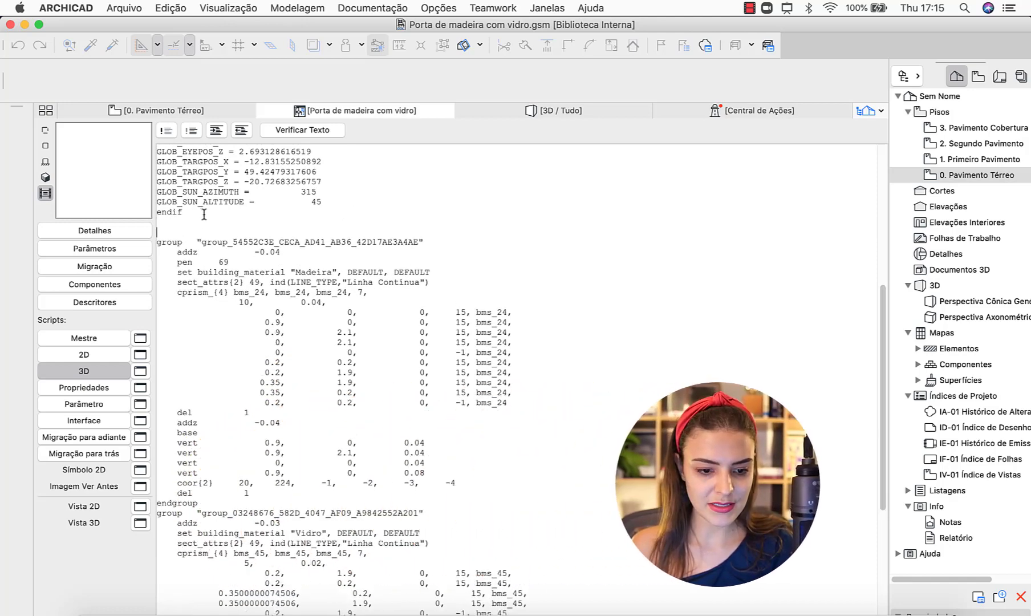
click(241, 499)
key(Return)
key(Return)
key(Return)
- Examine where the wood and glass blocks start and end, from each group line to its endgroup
scroll(287, 268, down, 1)
scroll(288, 268, down, 3)
drag(157, 193, 183, 194)
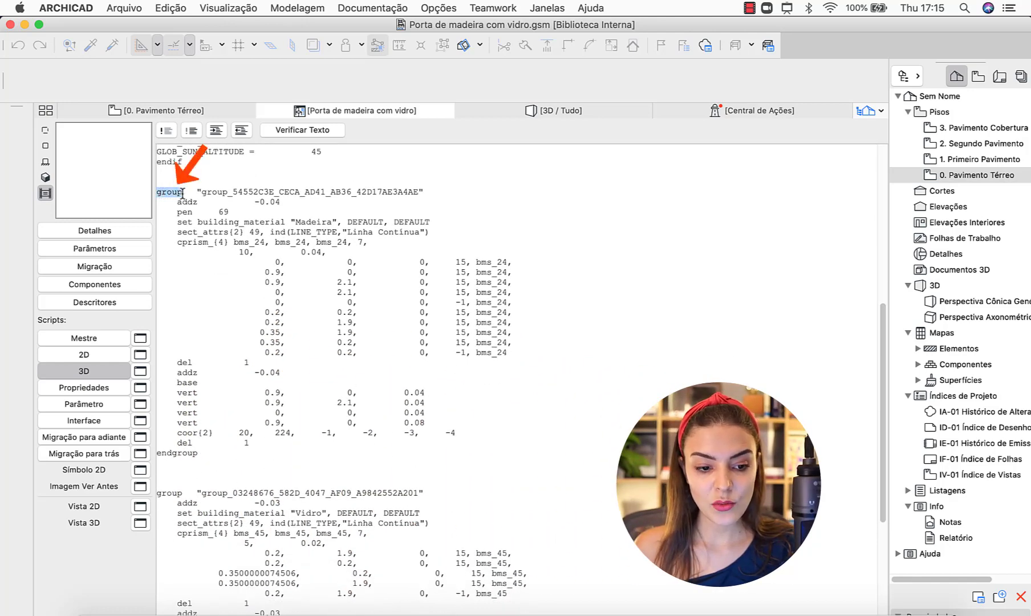
double_click(158, 452)
drag(156, 493, 183, 492)
scroll(188, 484, down, 3)
scroll(188, 483, down, 5)
click(188, 492)
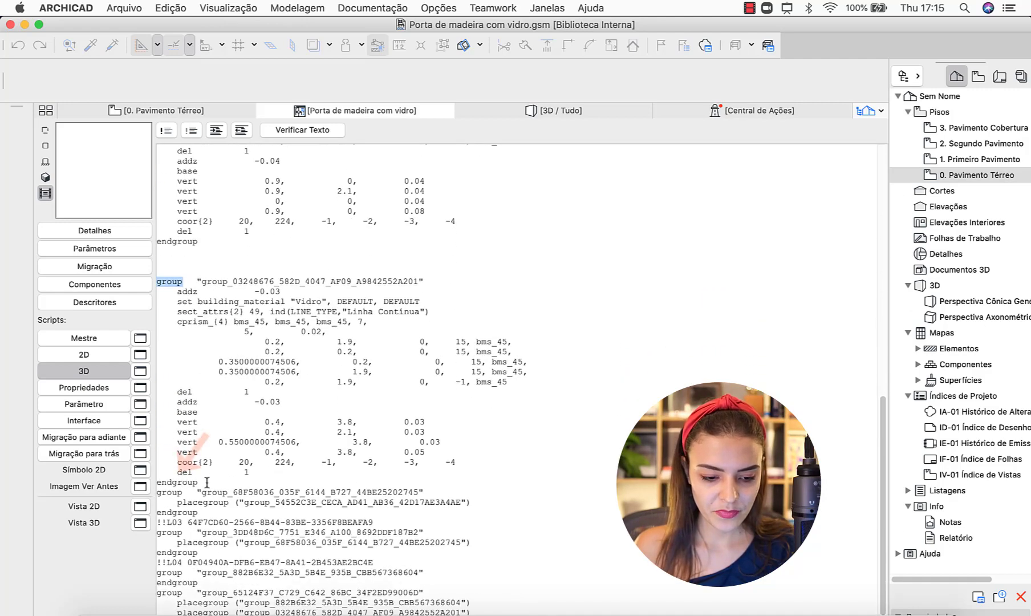
scroll(208, 482, up, 7)
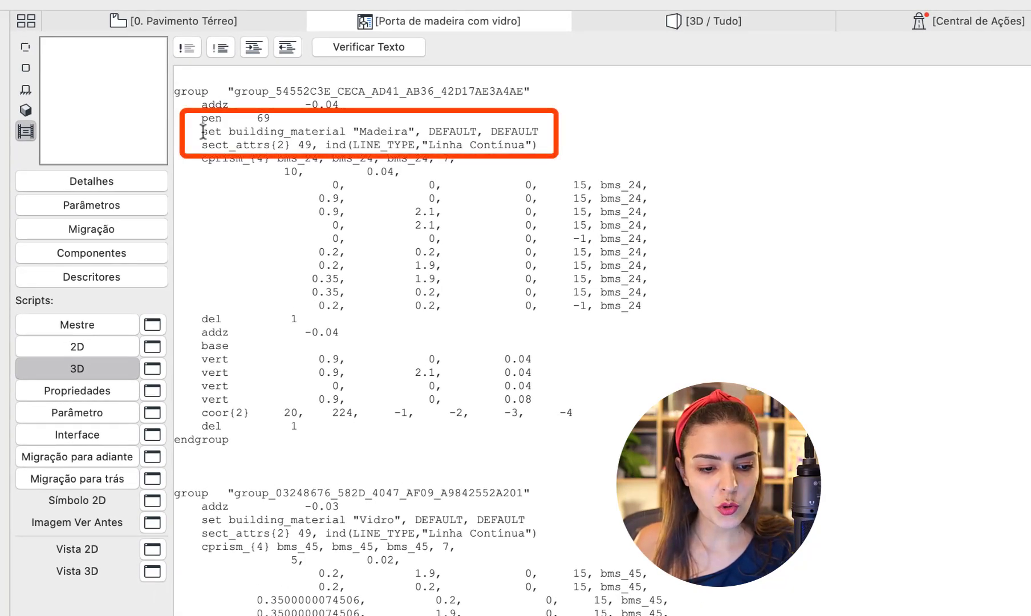
- Compare the set building_material lines of the two groups to identify which block belongs to Madeira and which to Vidro
drag(203, 132, 423, 132)
scroll(258, 468, down, 3)
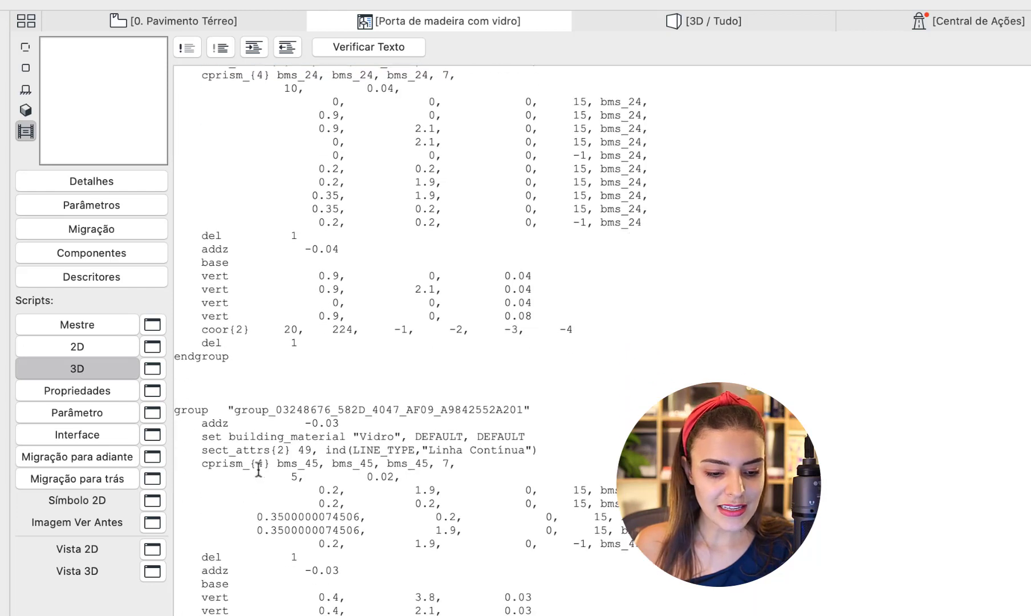
drag(203, 436, 408, 436)
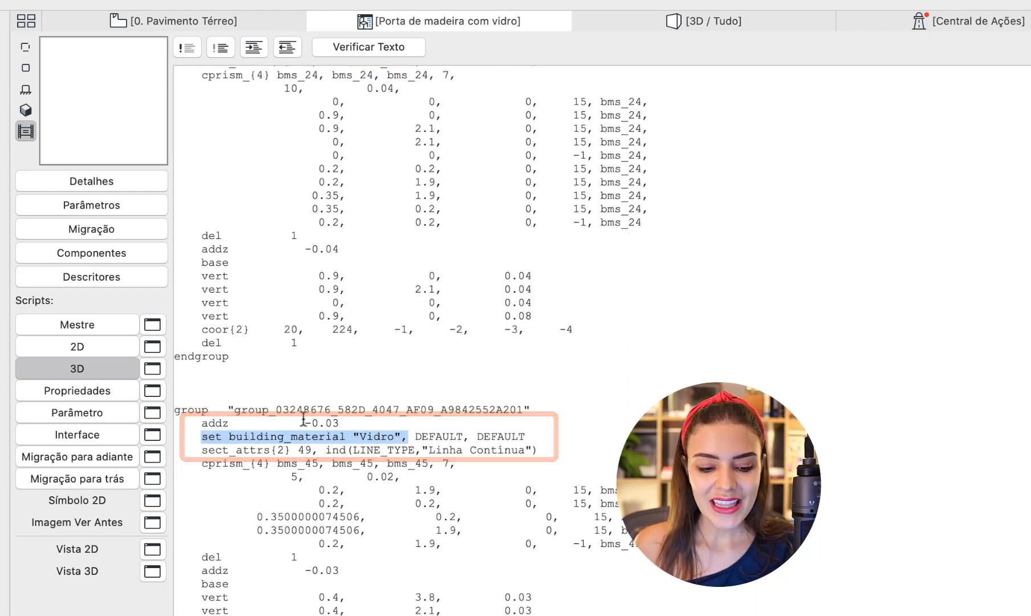
scroll(175, 145, up, 5)
drag(176, 144, 675, 491)
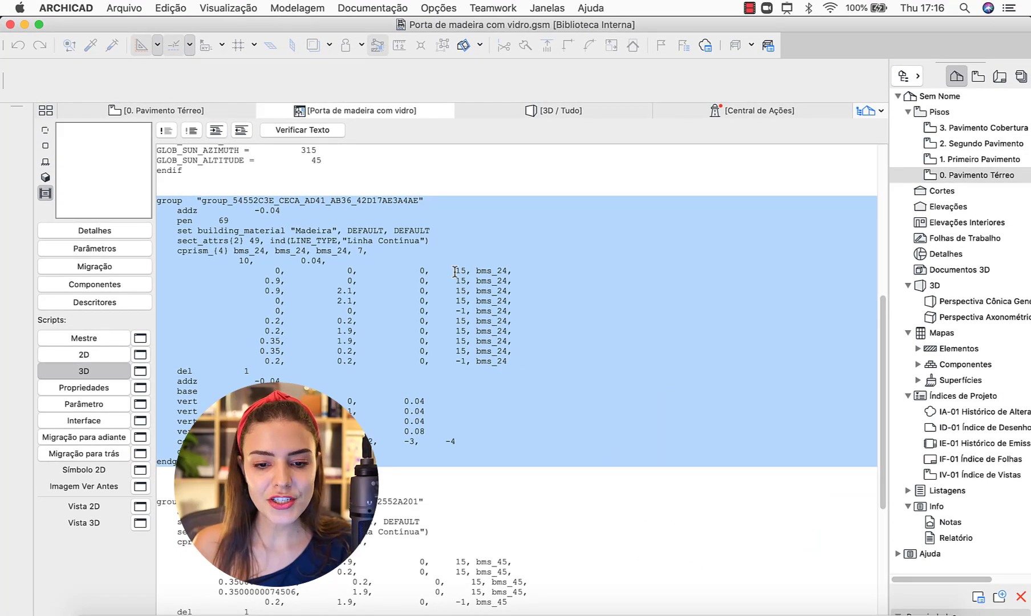
click(502, 212)
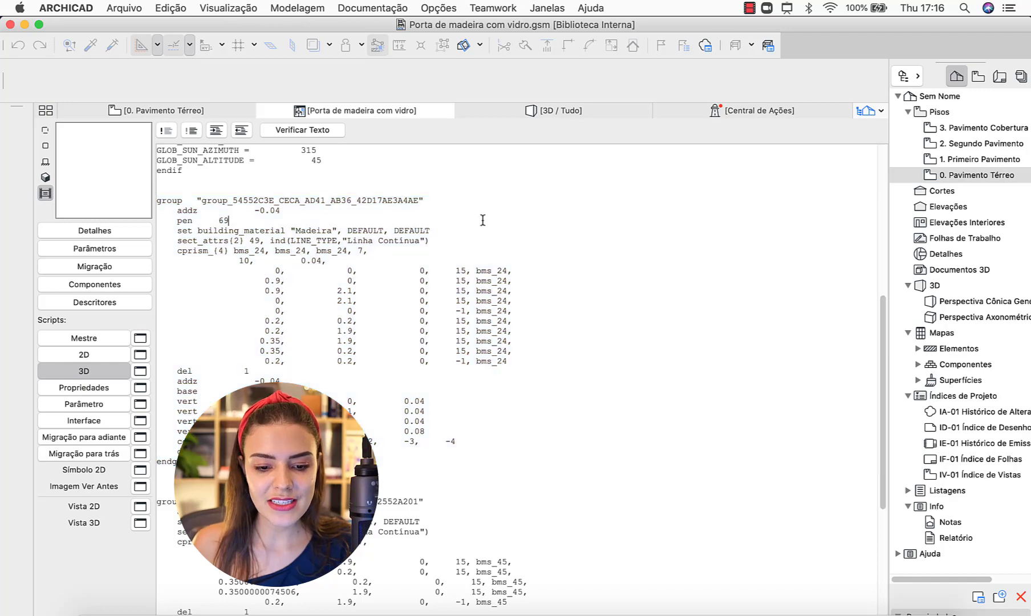
- Select the wall door in the 3D view and inspect its frame and leaf surfaces in Atributos Modelo
click(536, 115)
click(593, 323)
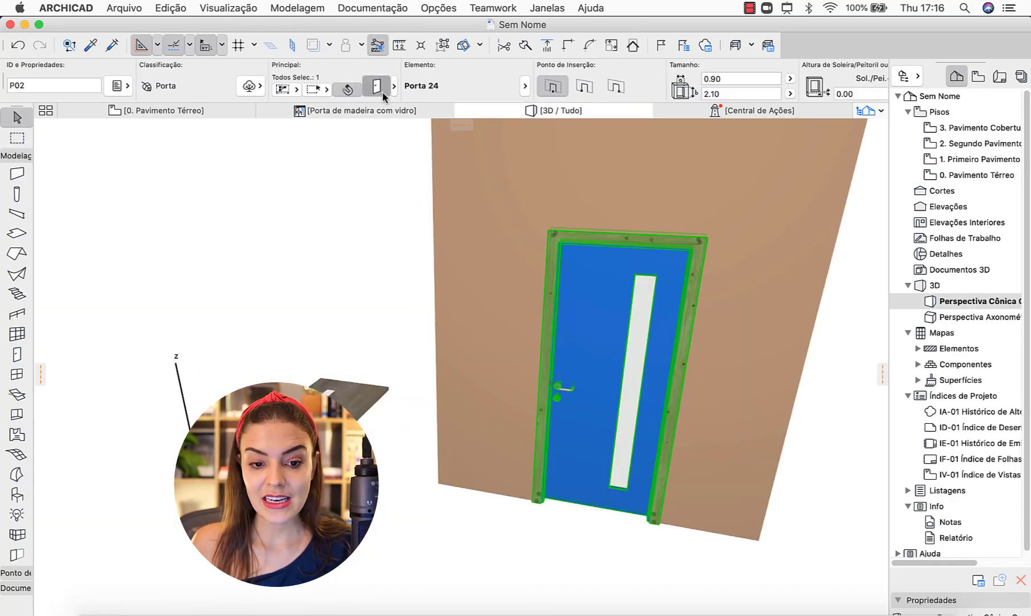
click(376, 86)
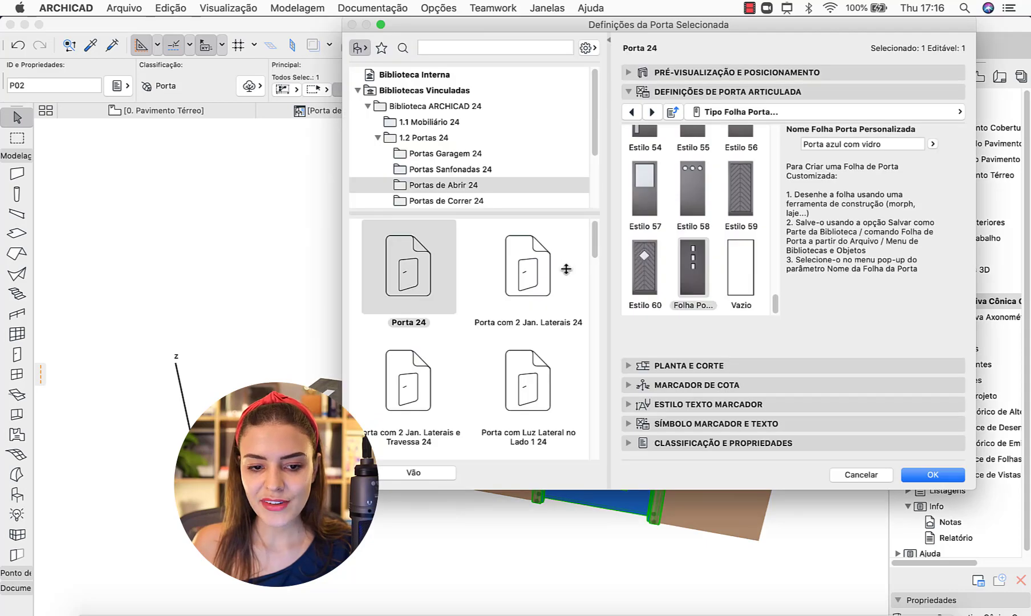
click(768, 117)
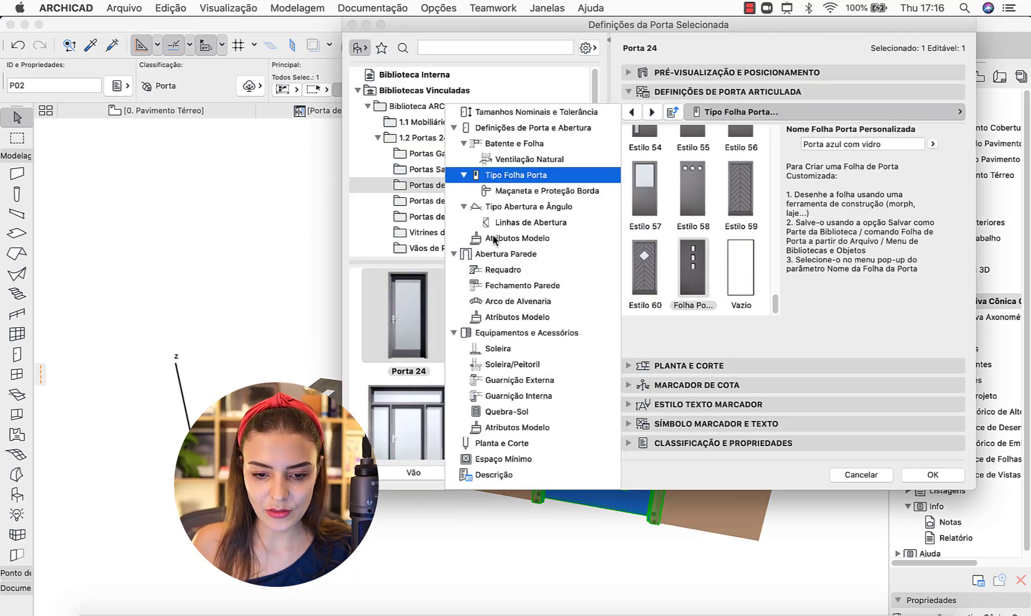
click(517, 237)
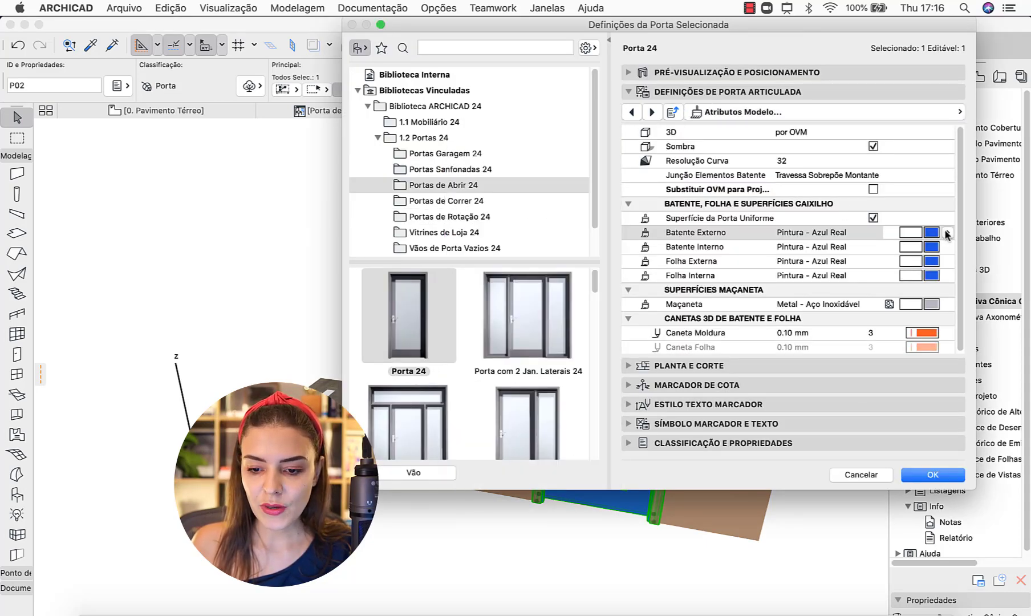
click(931, 232)
click(778, 203)
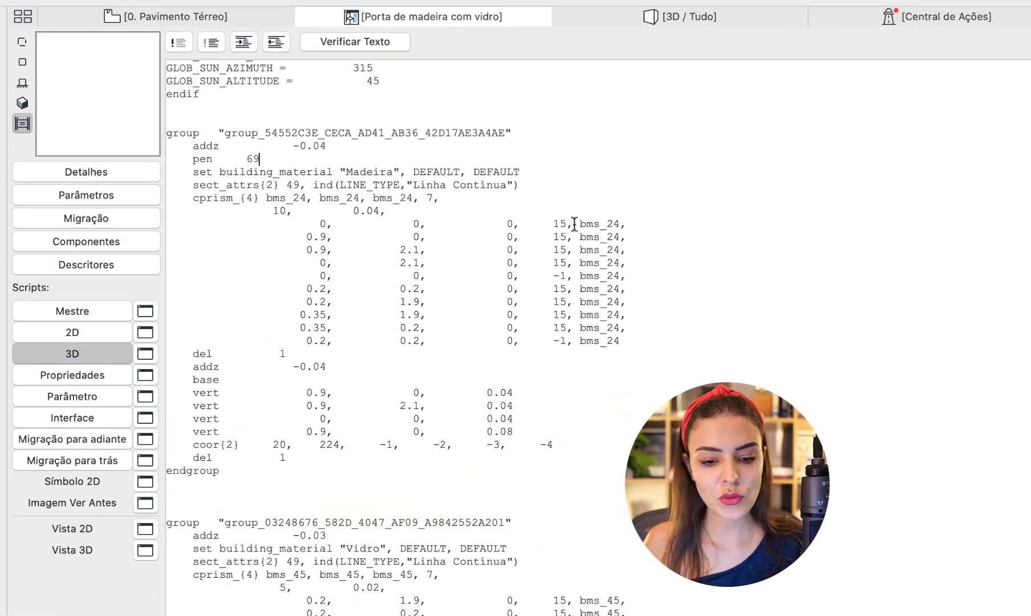
- Comment out the set building_material "Madeira" line in the first group of the wood door's 3D script
drag(580, 223, 619, 224)
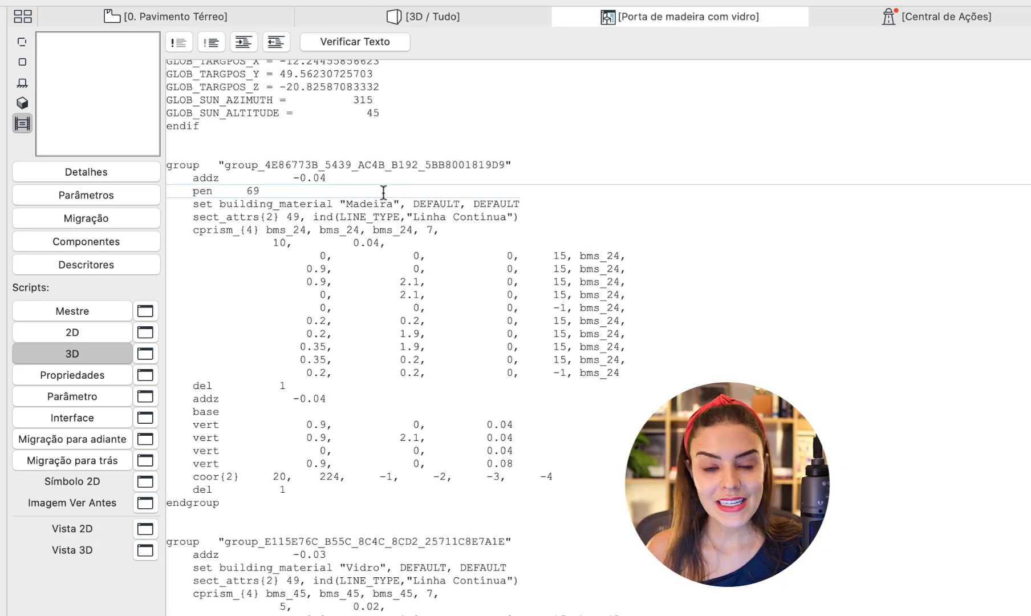
drag(531, 203, 145, 204)
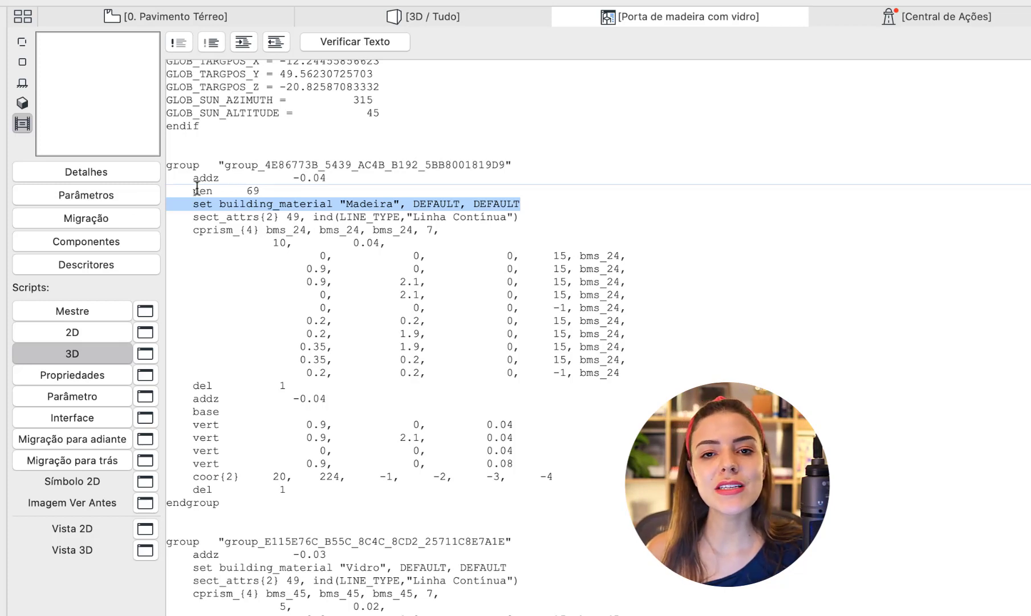
click(349, 208)
drag(527, 204, 168, 204)
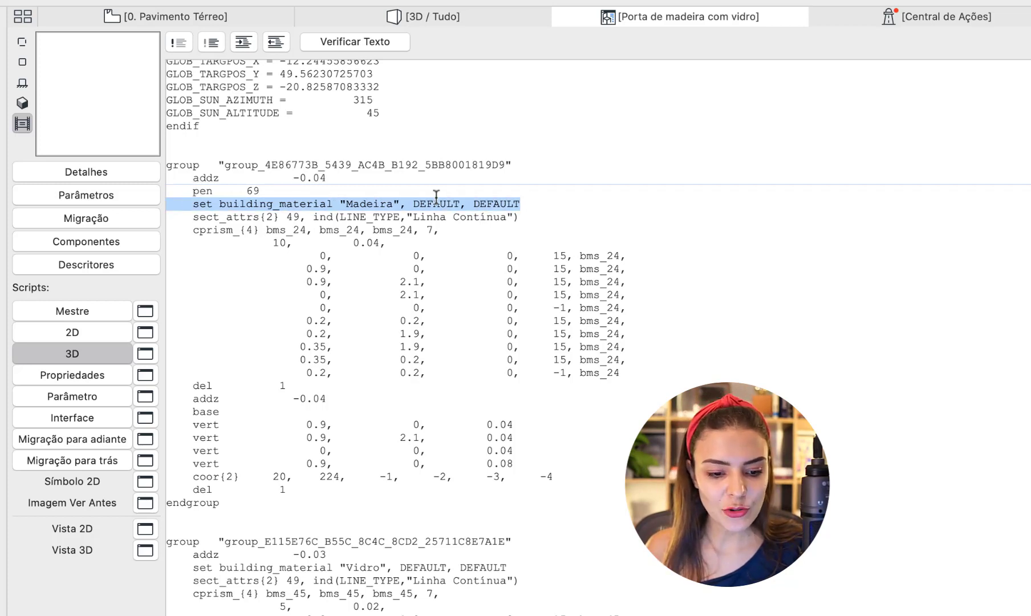
click(182, 41)
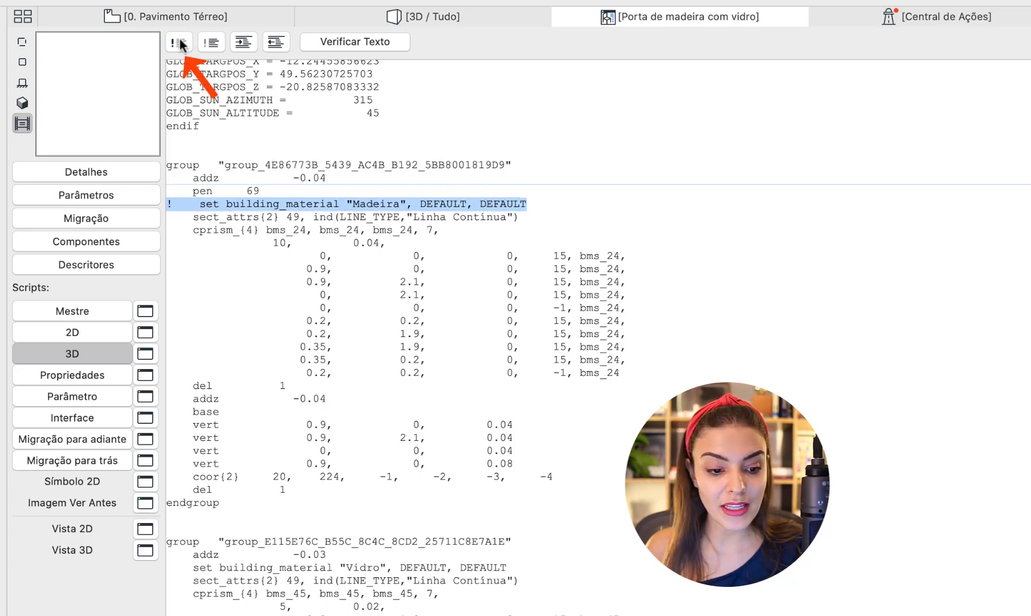
- Replace the three bms_24 references on the first group's cprism_{4} line with gs_leaf_mat
scroll(171, 114, down, 1)
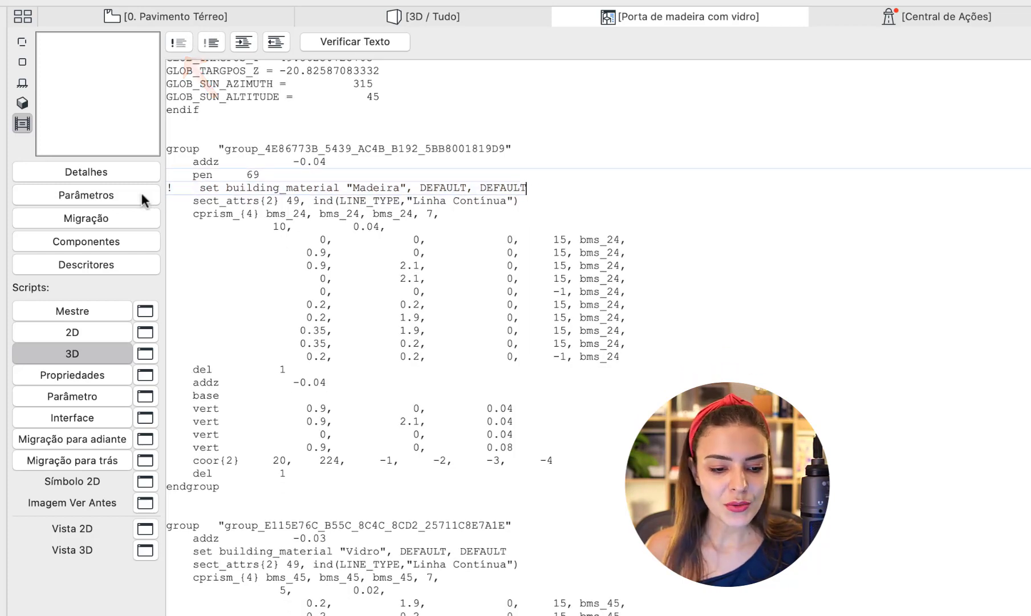
drag(193, 214, 621, 292)
click(305, 240)
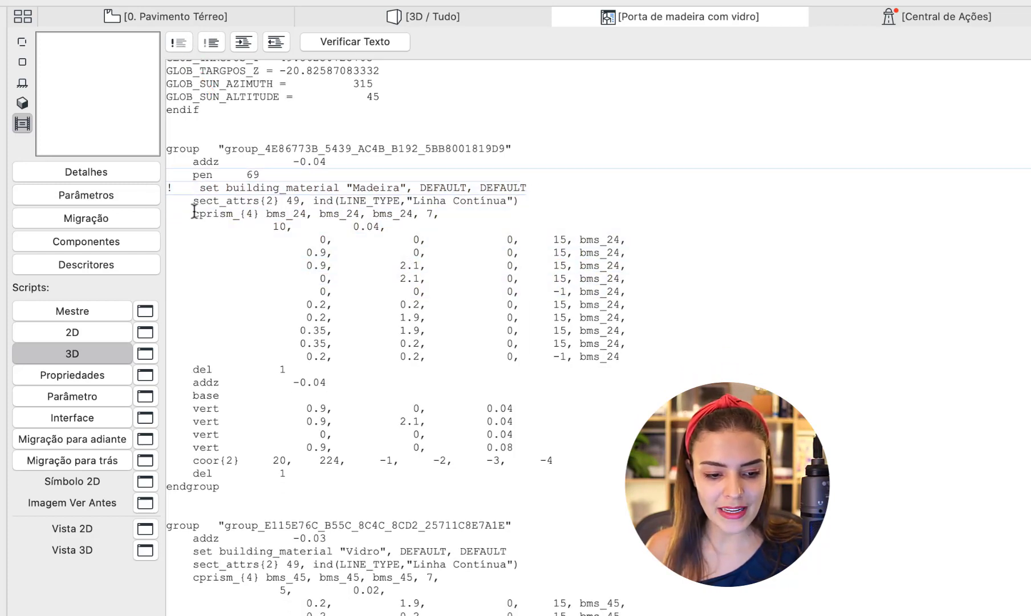
drag(193, 213, 704, 356)
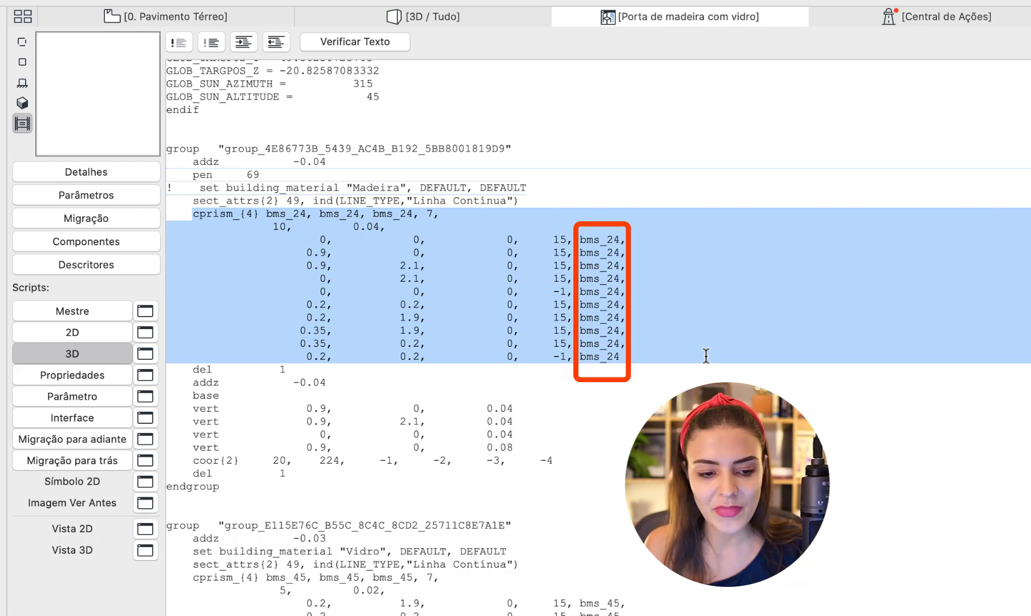
click(705, 355)
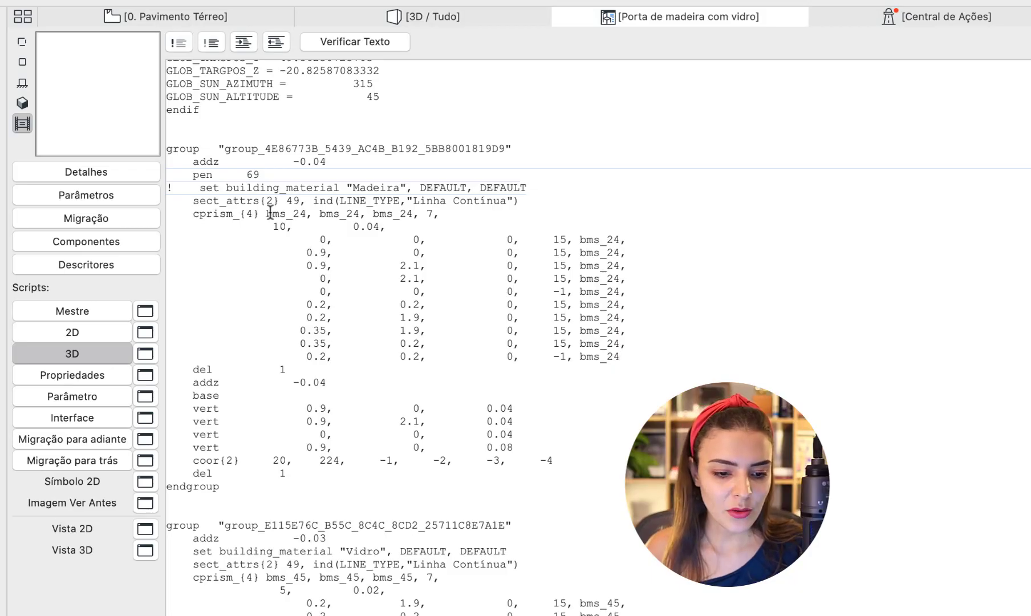
drag(266, 214, 285, 215)
text(g)
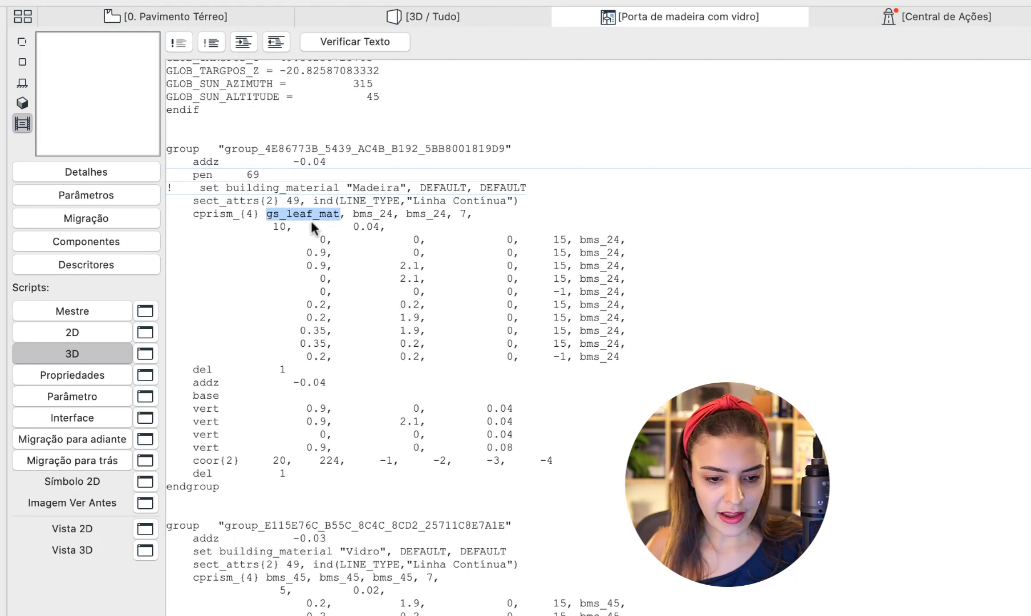
double_click(372, 213)
text(gs_leaf_mat)
double_click(459, 213)
text(gs_leaf_mat)
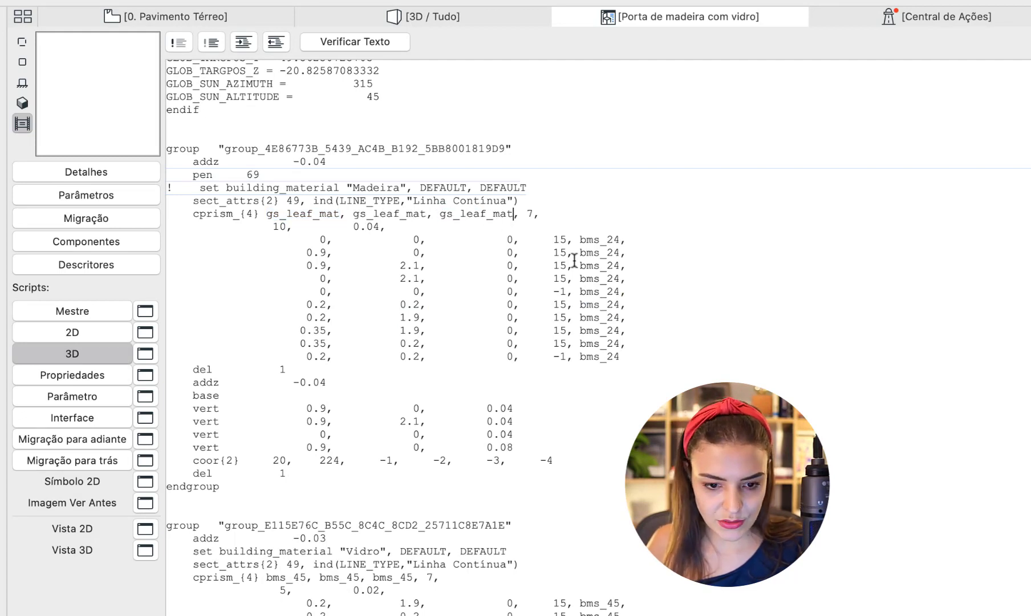
- Replace bms_24 with gs_leaf_mat in all ten coordinate rows of the first group's cprism_{4} block and review the edited lines
double_click(598, 240)
text(gs_leaf_mat)
double_click(616, 252)
text(gs_leaf_mat)
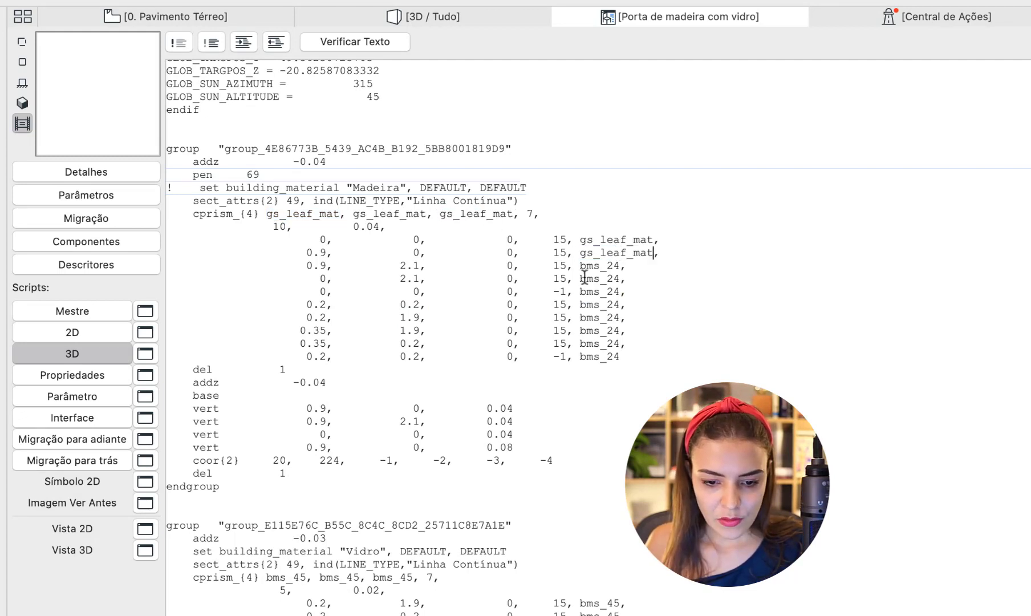
double_click(583, 265)
text(gs_leaf_mat)
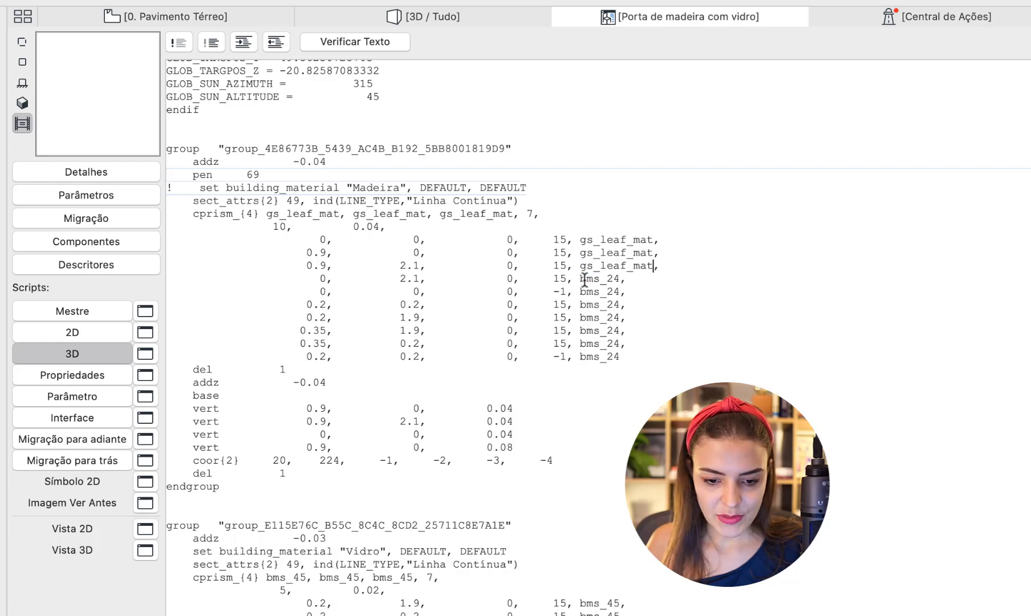
drag(579, 278, 622, 318)
text(gs_leaf_mat)
text(gs_leaf_mat)
text(gs_leaf_mat)
text(gs_leaf_mat)
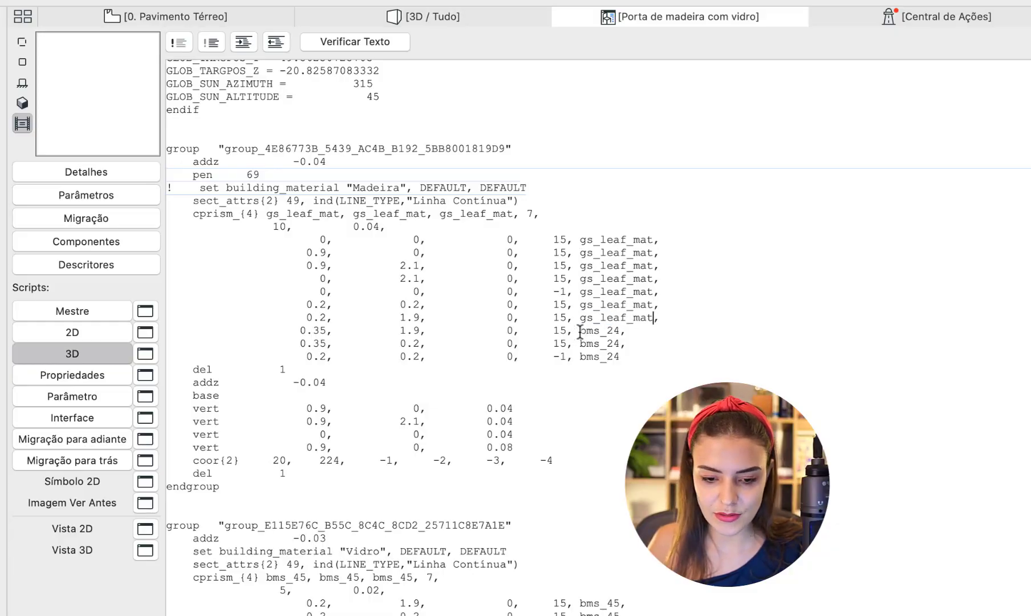
drag(580, 332, 593, 331)
drag(579, 357, 617, 358)
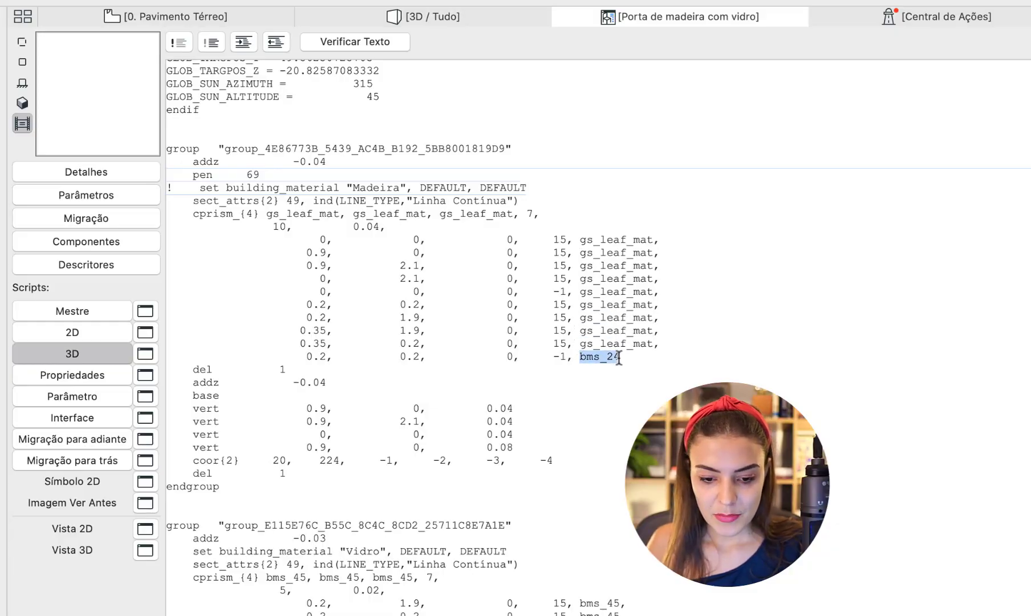
text(gs_leaf_mat)
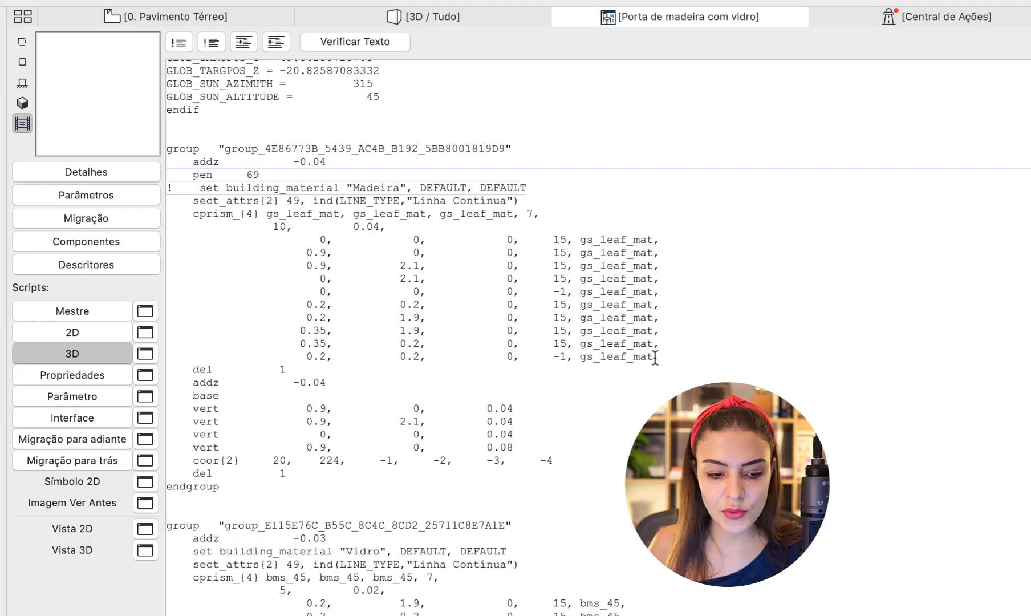
scroll(654, 357, up, 10)
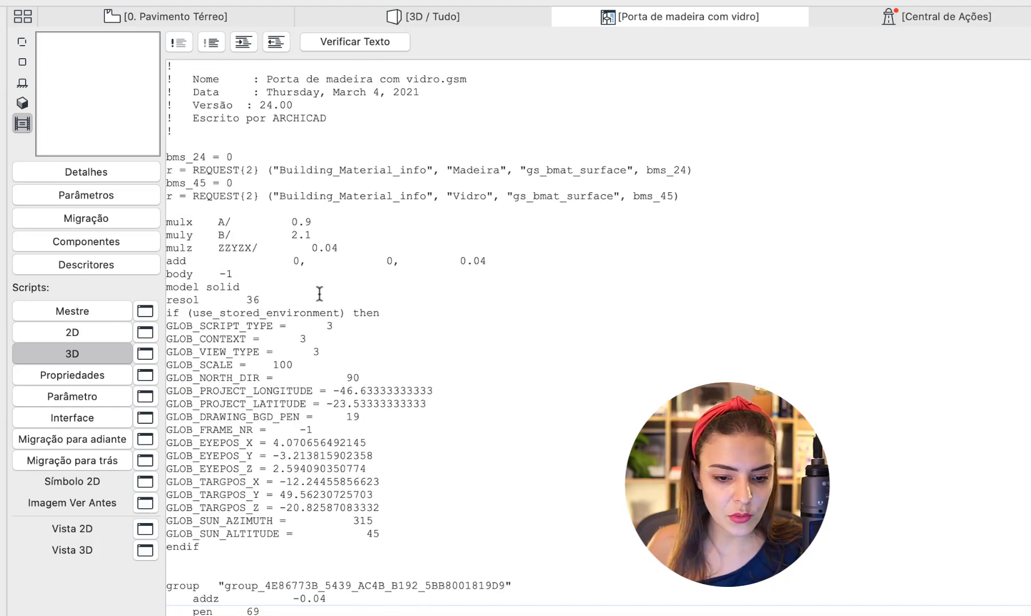
scroll(579, 303, down, 10)
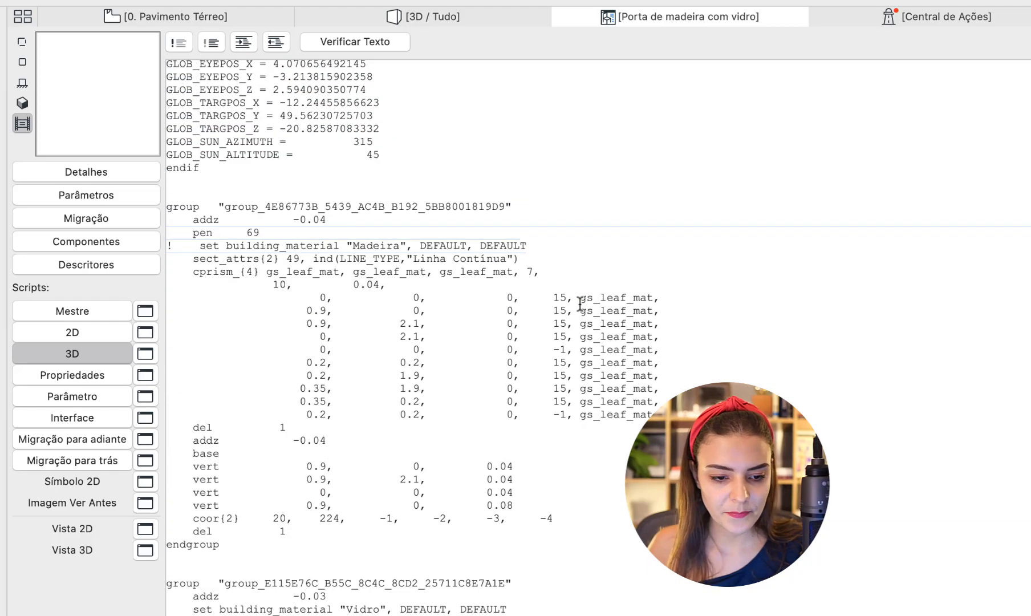
drag(658, 415, 132, 272)
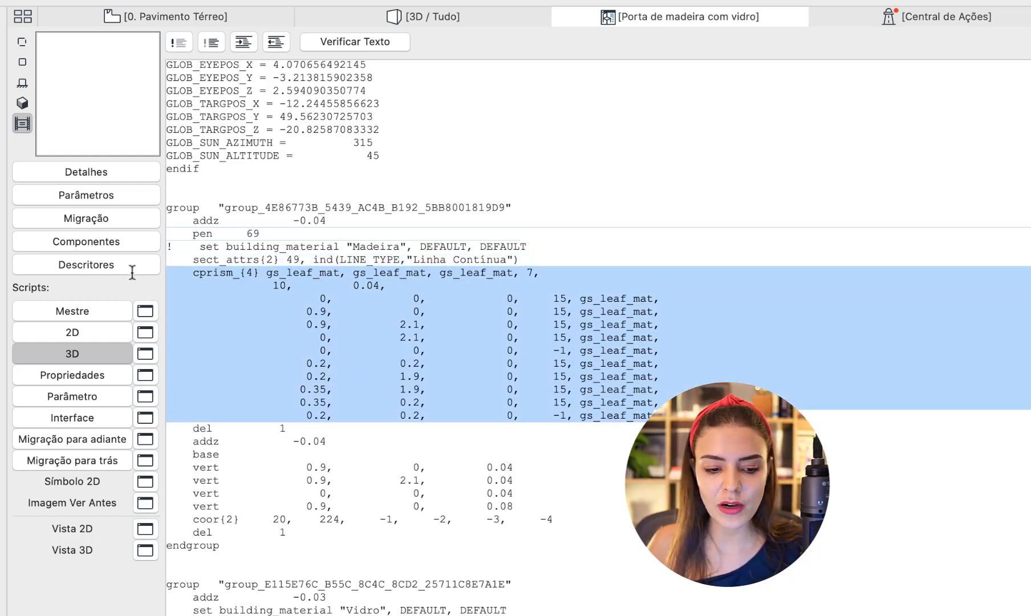
click(674, 328)
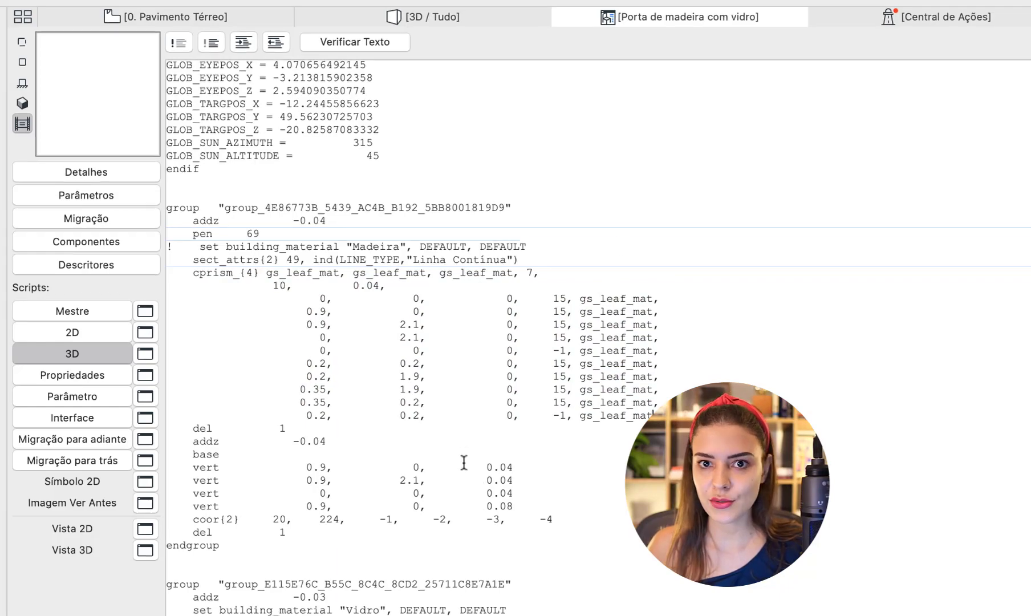
- Save the edited door leaf in Biblioteca Interna as a new object named "Porta de madeira com vidro - editada"
click(124, 7)
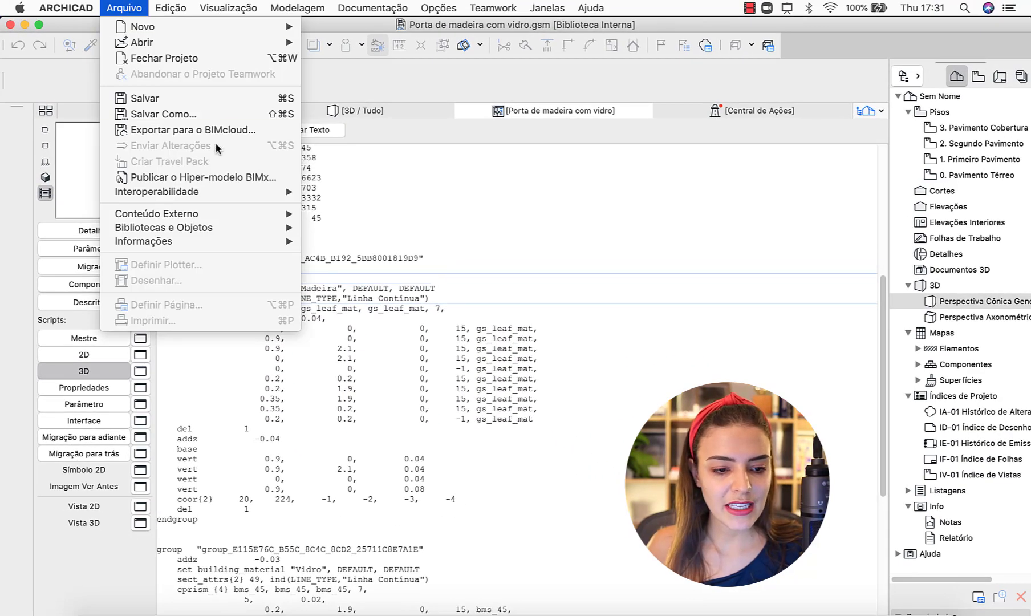
click(164, 114)
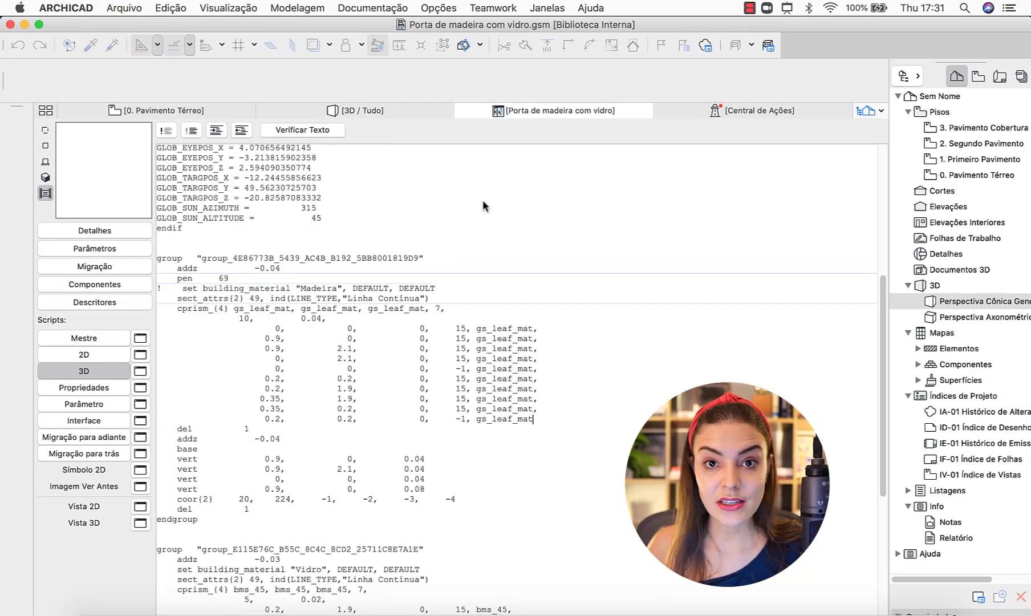
click(604, 405)
text(- editada)
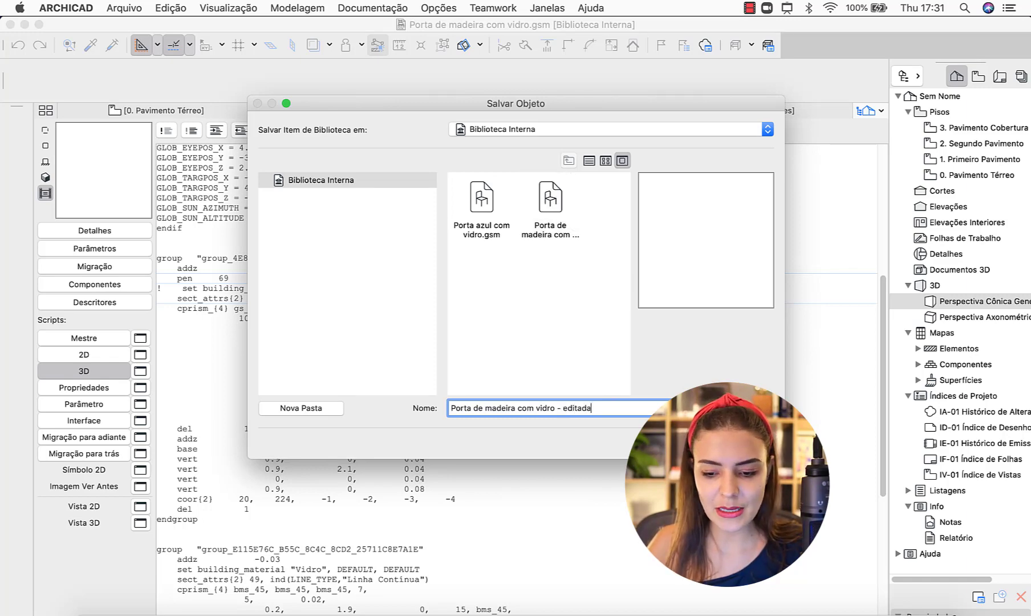
key(Return)
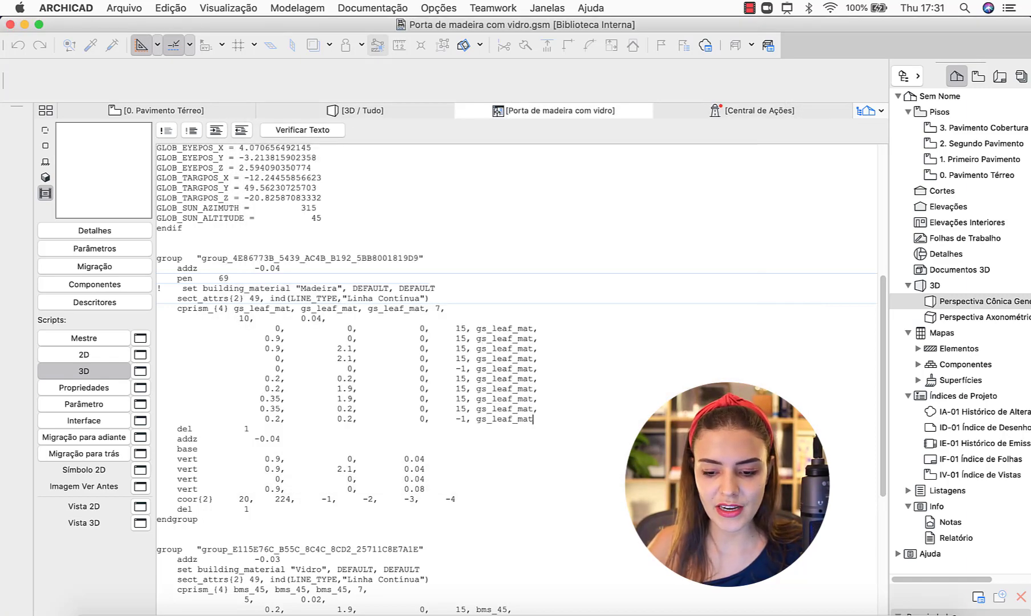
- In the 3D view, assign "Porta de madeira com vidro - editada" as the custom leaf in the wall door's settings
click(396, 103)
key(Escape)
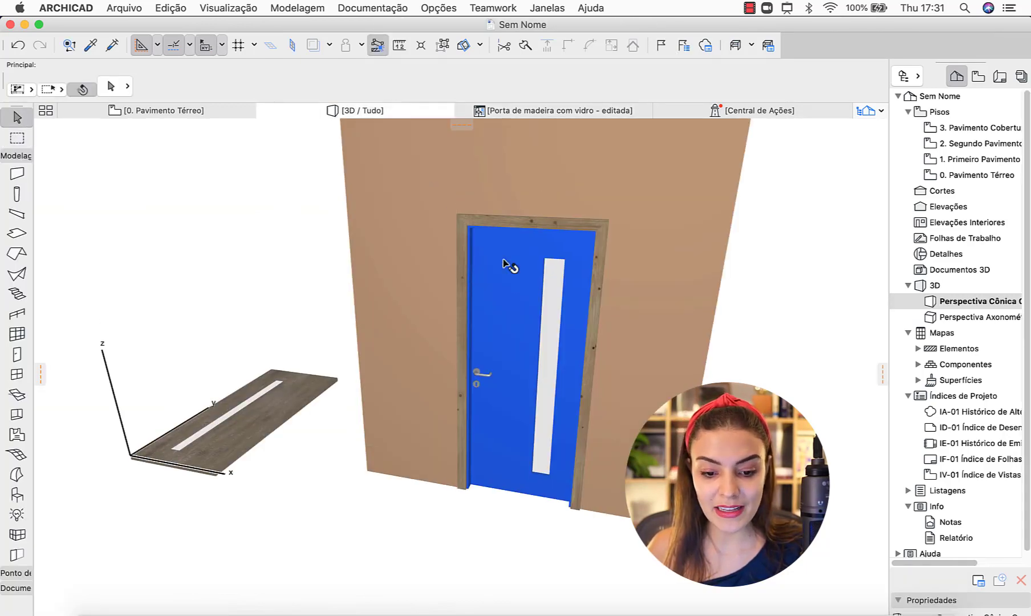
click(509, 265)
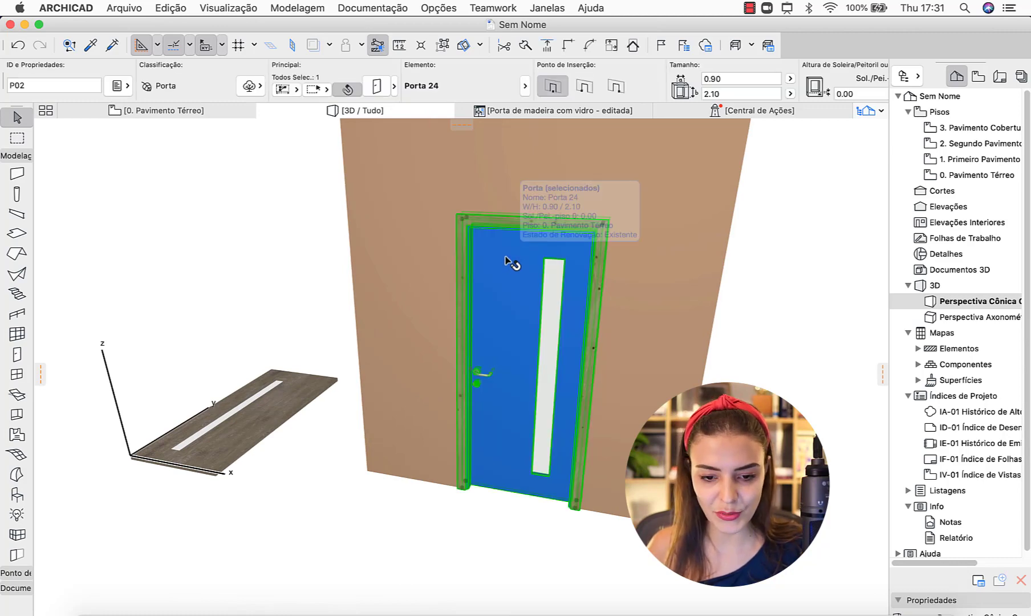
key(super+t)
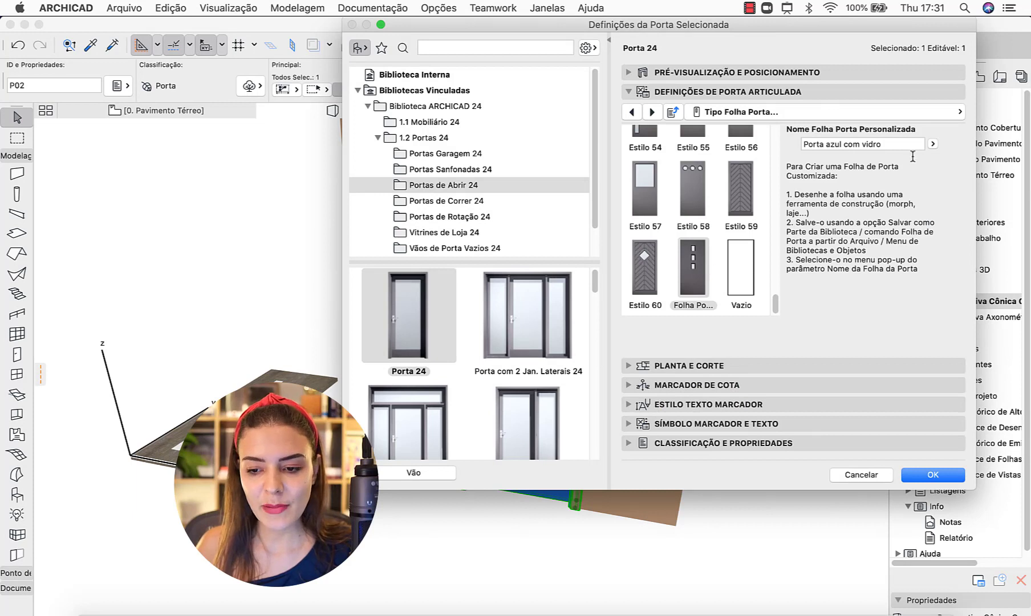
click(927, 145)
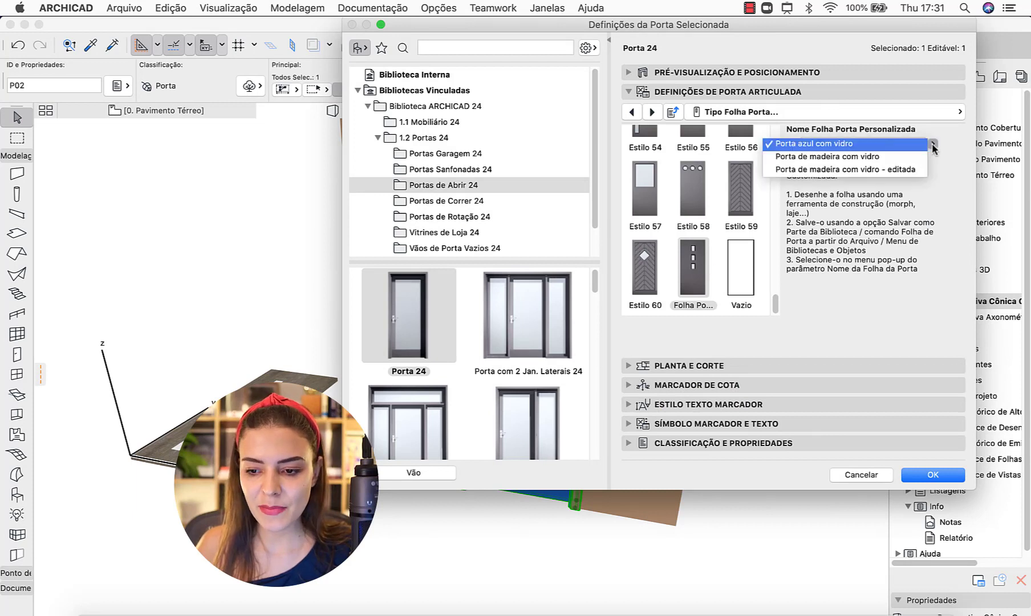
click(878, 174)
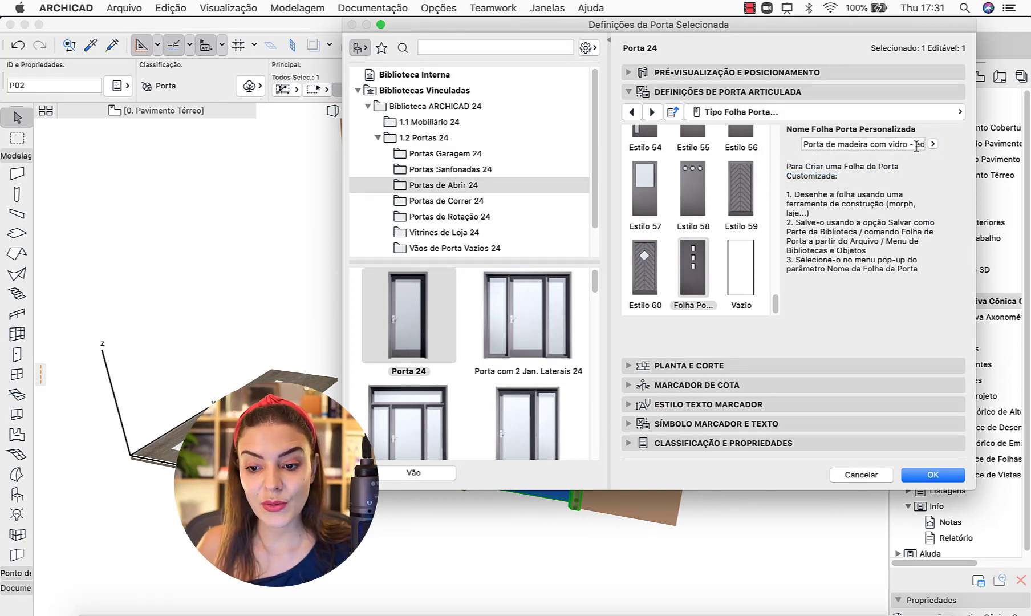
- In the door's Atributos Modelo, set the Batente Externo surface to Pintura - Alizarin Carmine and apply the door settings
click(652, 116)
click(704, 114)
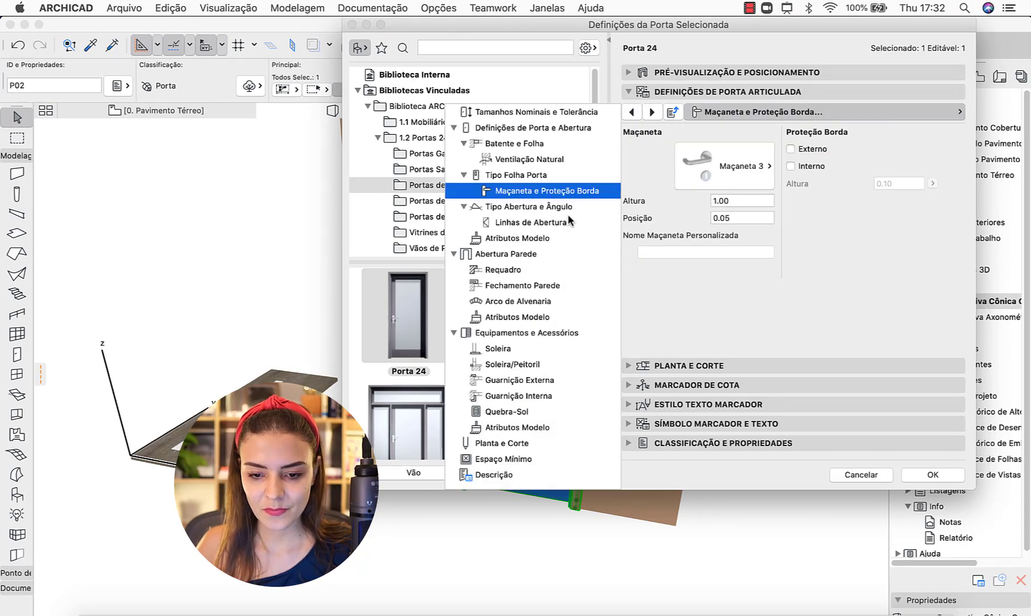
click(524, 240)
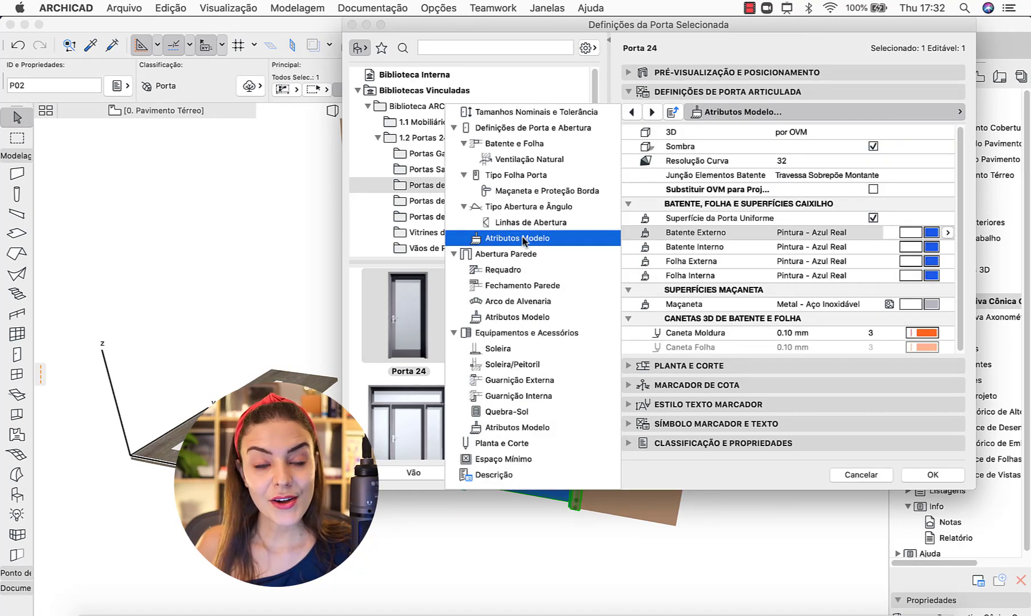
click(948, 232)
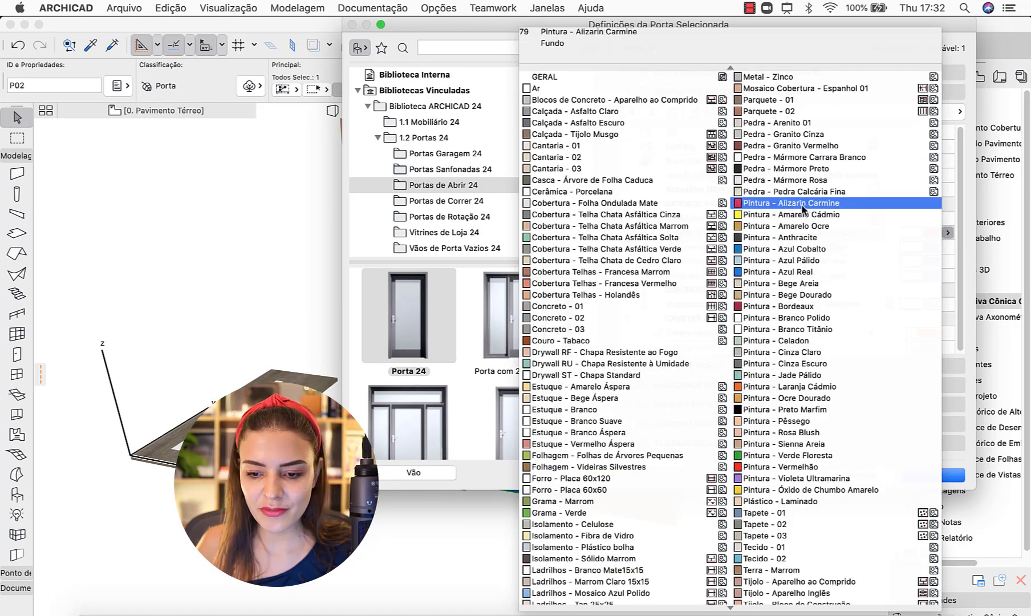
click(804, 203)
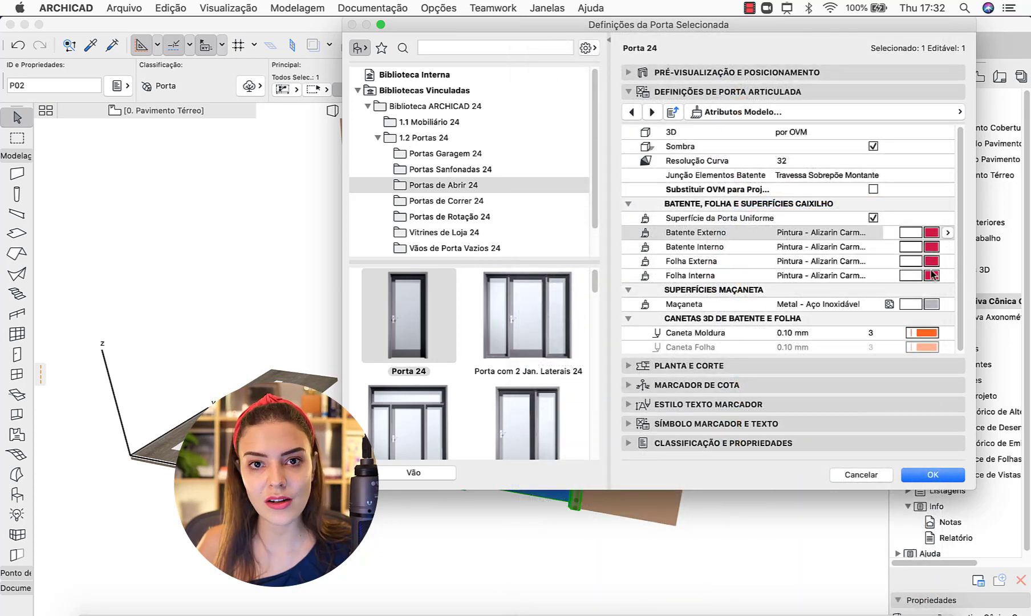
click(915, 475)
click(769, 404)
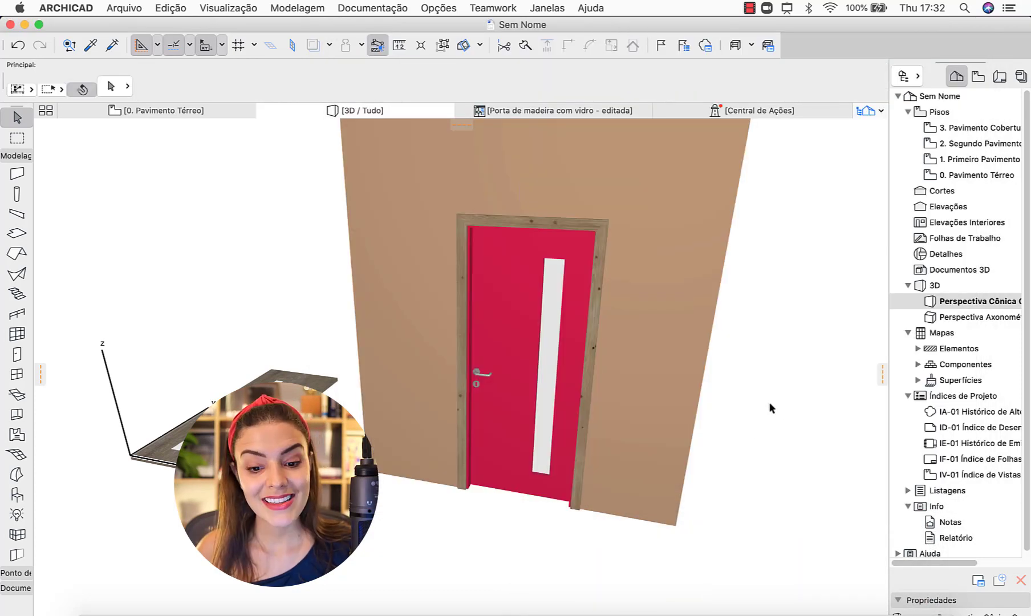
- Reopen the wall door's settings, change the Batente Externo surface to Pintura - Amarelo Cádmio and apply it
scroll(621, 461, up, 5)
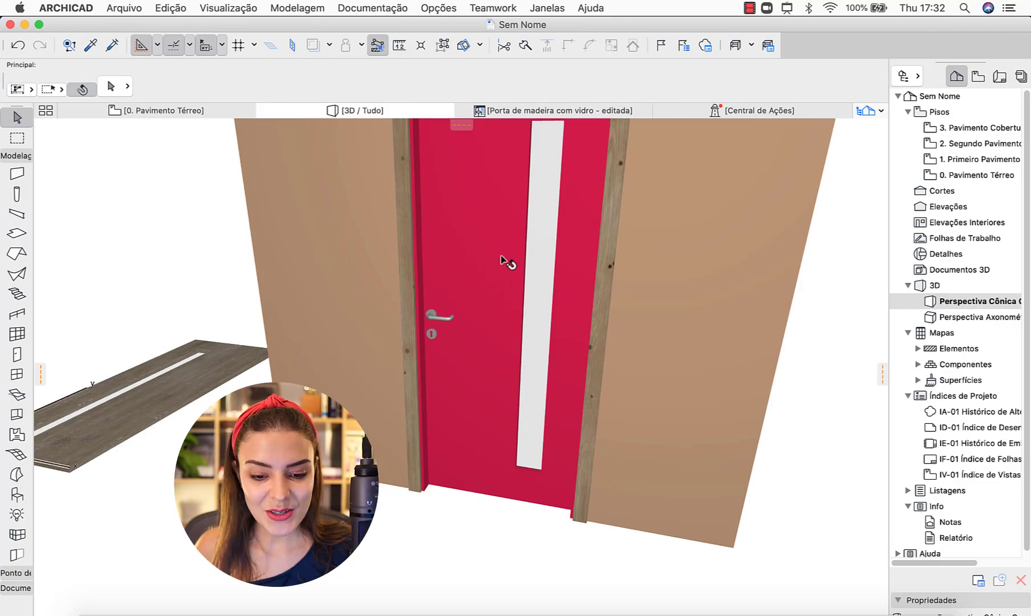
click(502, 260)
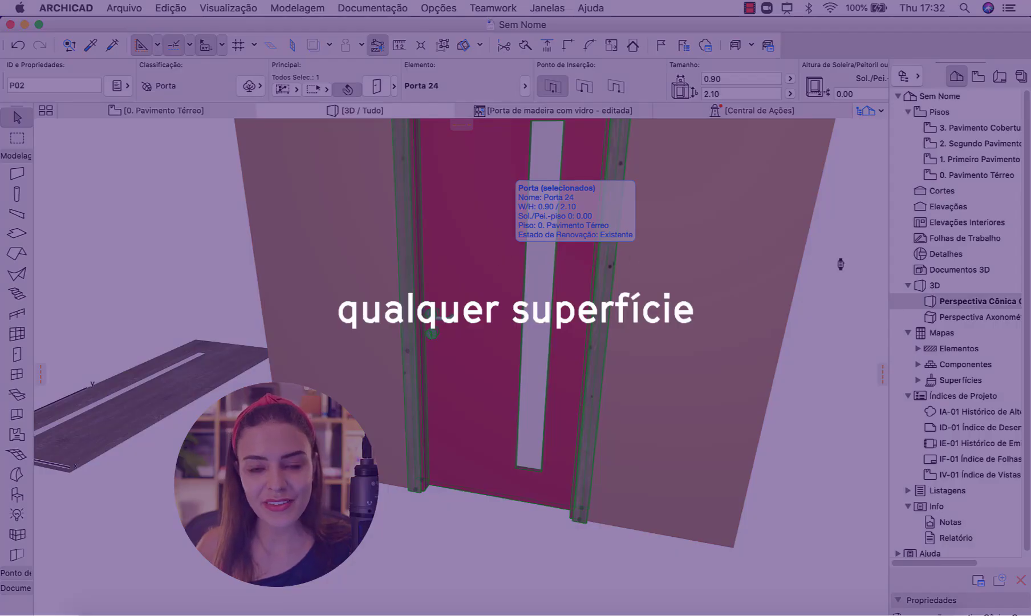
key(super+t)
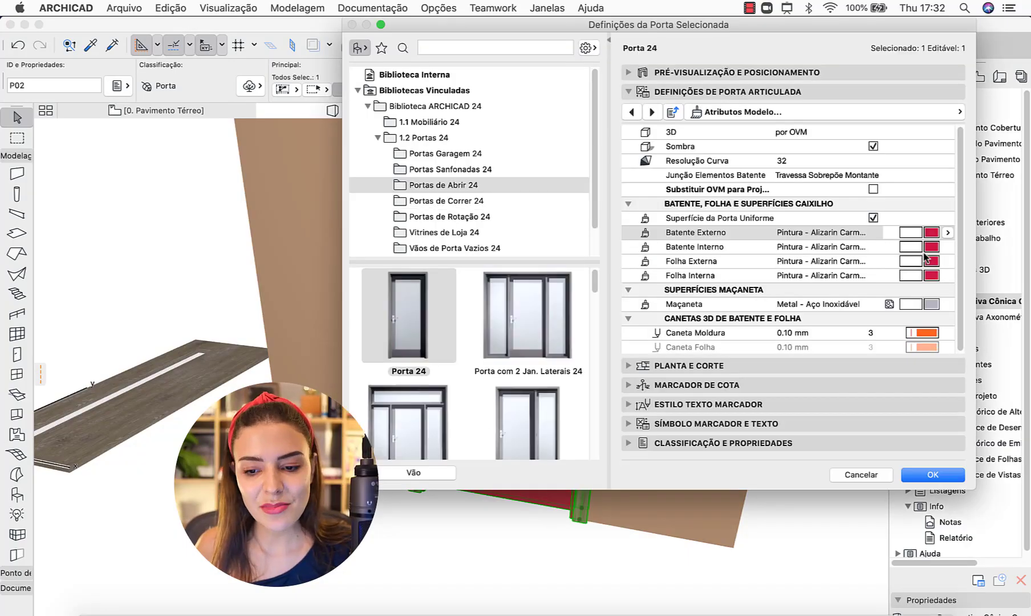
click(644, 236)
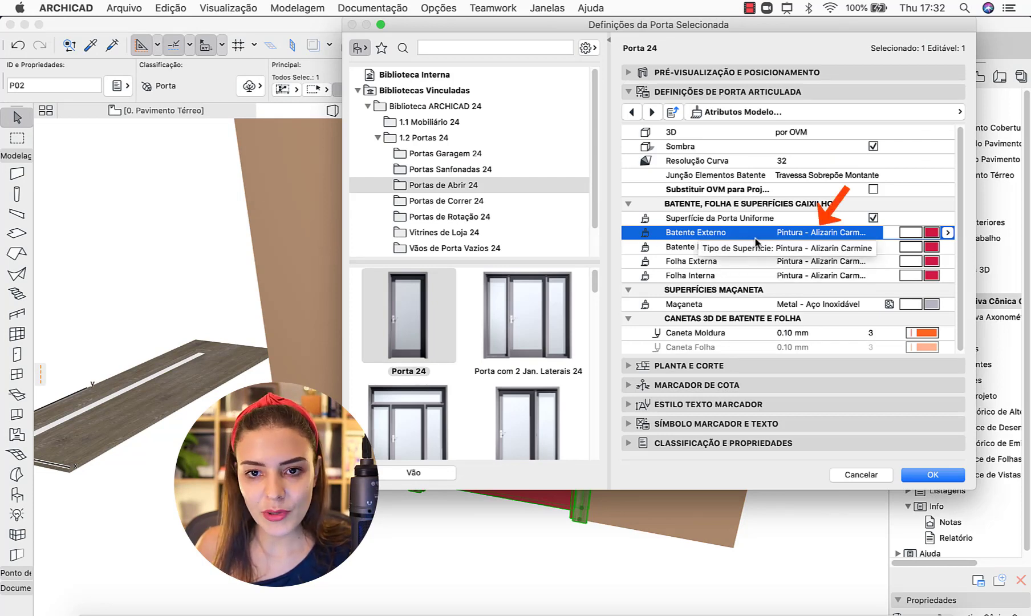
click(945, 233)
click(827, 216)
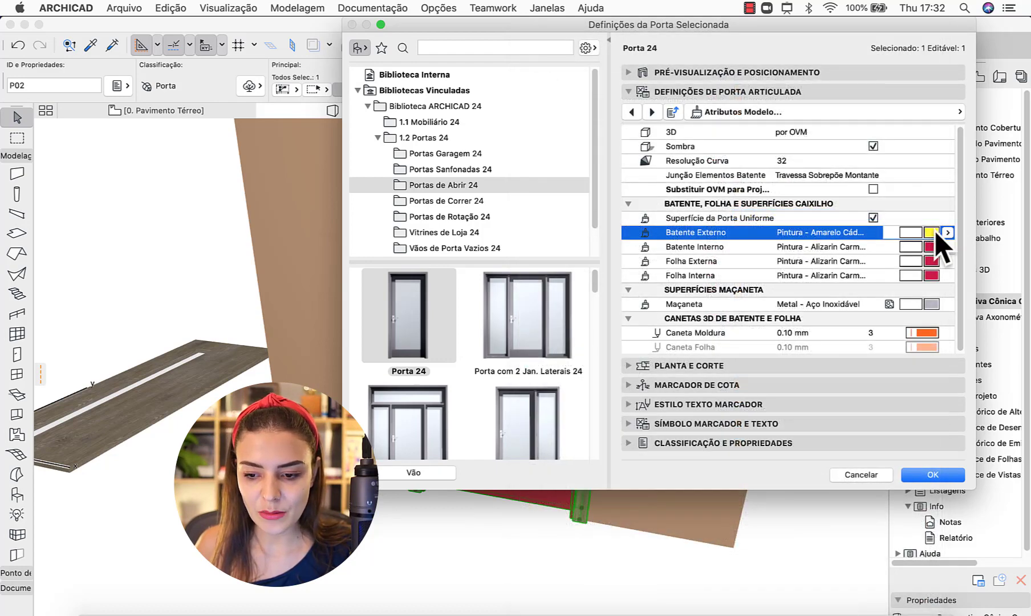
click(933, 475)
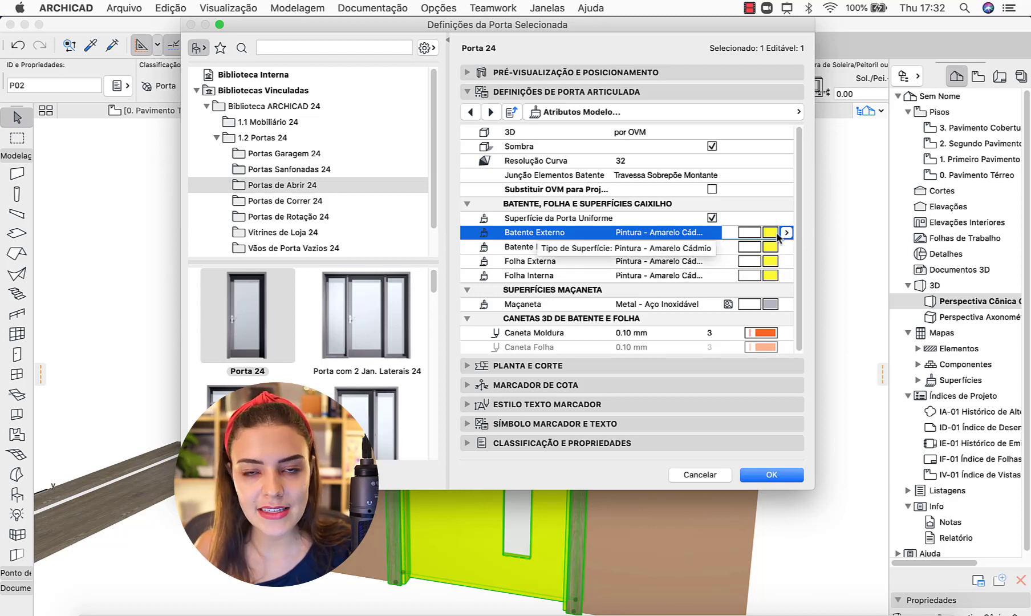
- Turn off Superfície da Porta Uniforme, set only Batente Externo to Pintura - Bordeaux, apply it and inspect the door in 3D
click(711, 218)
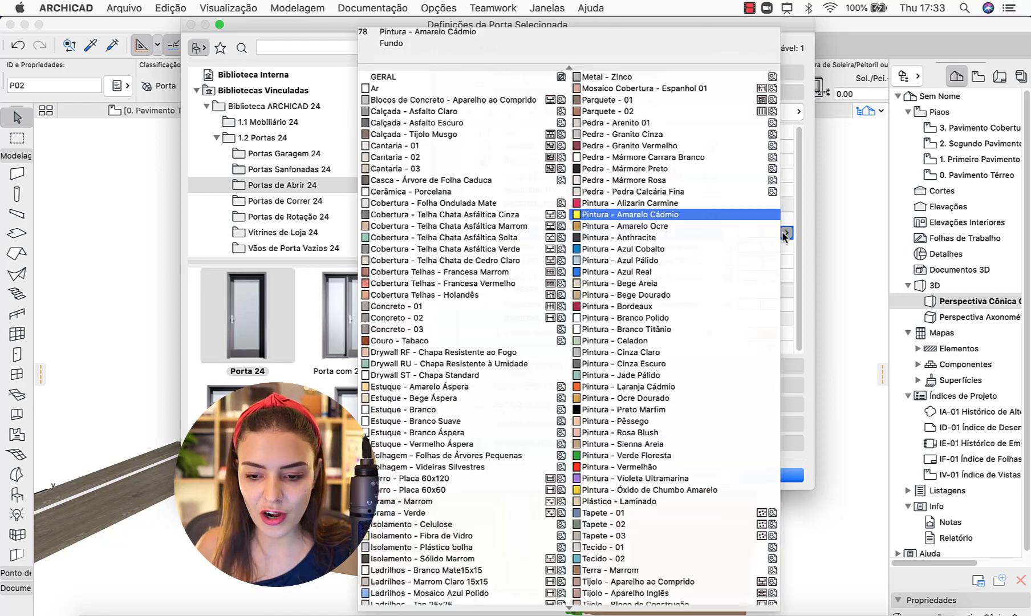
click(744, 231)
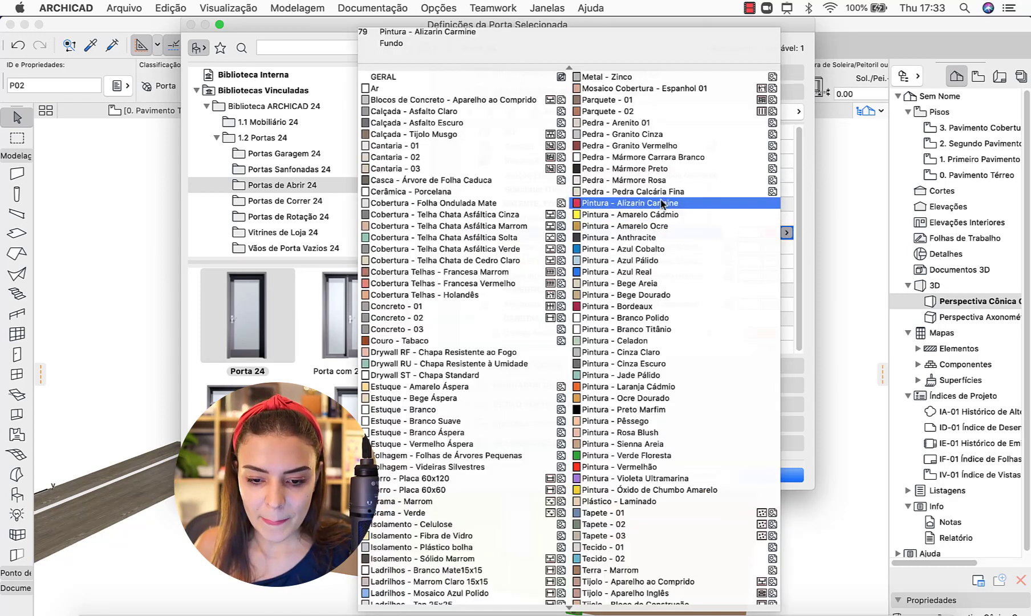
click(624, 306)
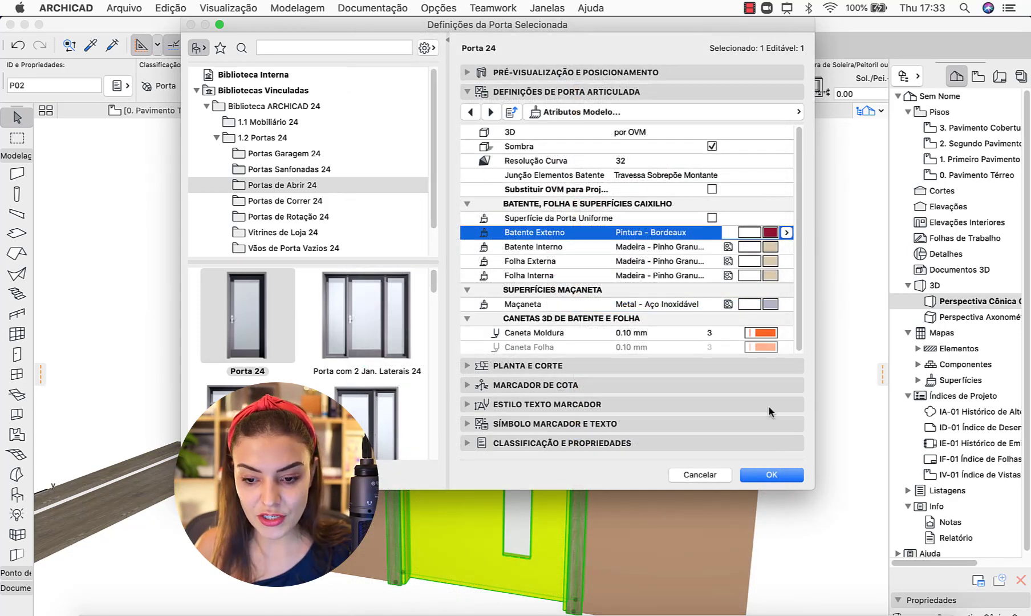
click(773, 475)
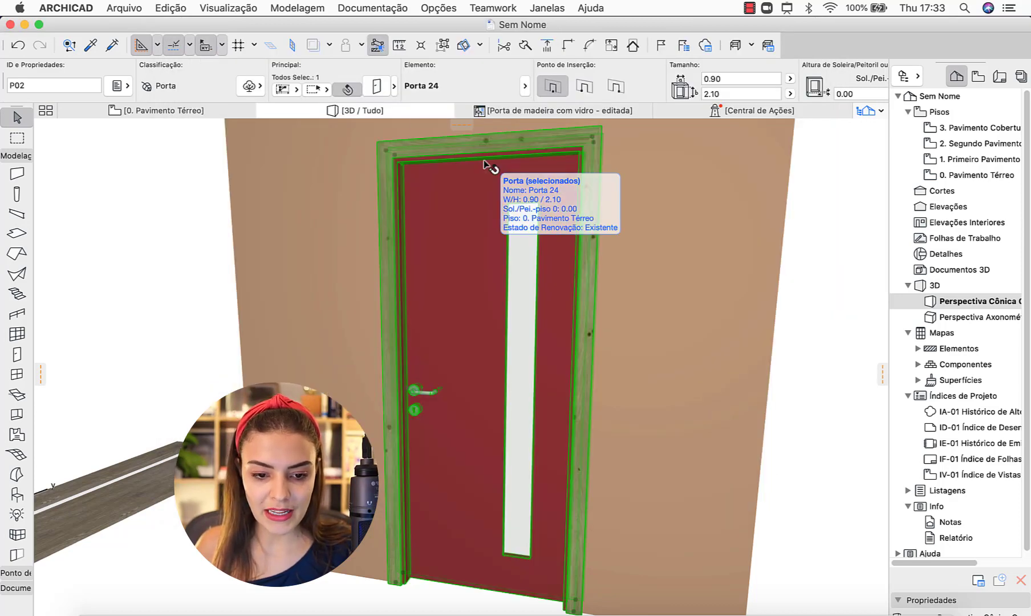
shift+middle_drag(824, 264, 849, 254)
click(849, 255)
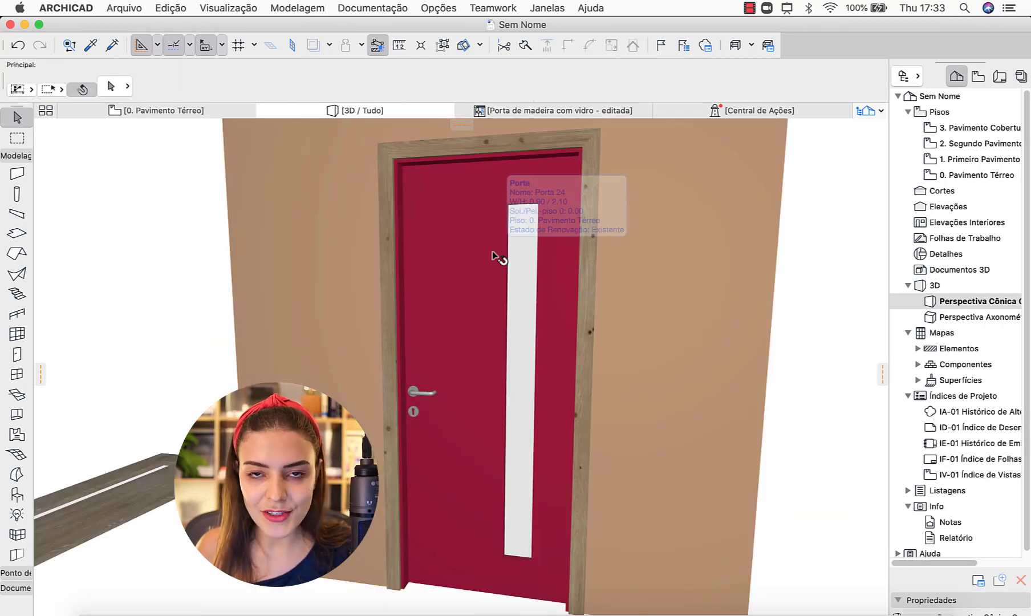
click(473, 262)
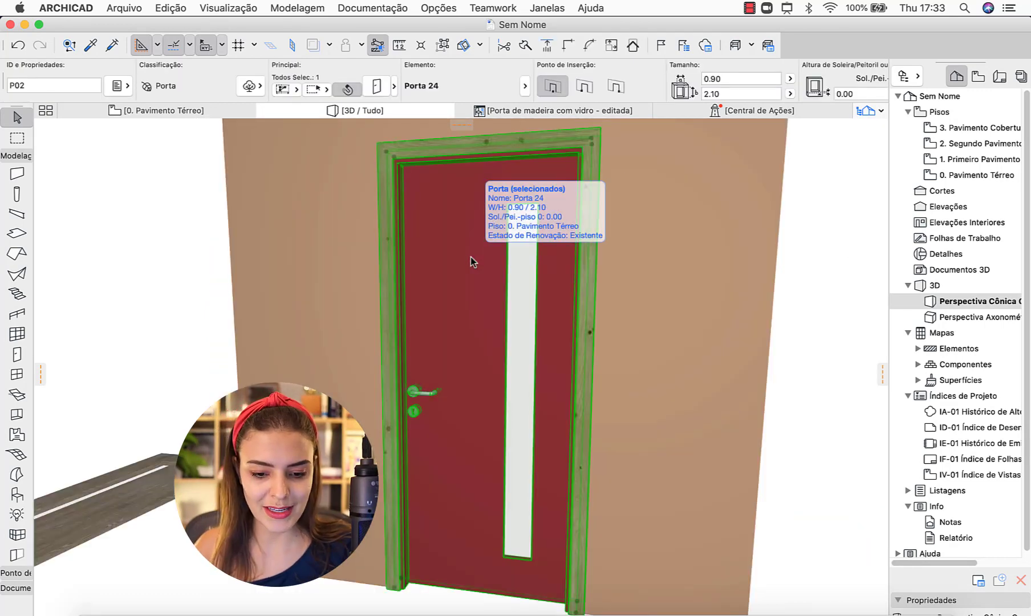
click(793, 228)
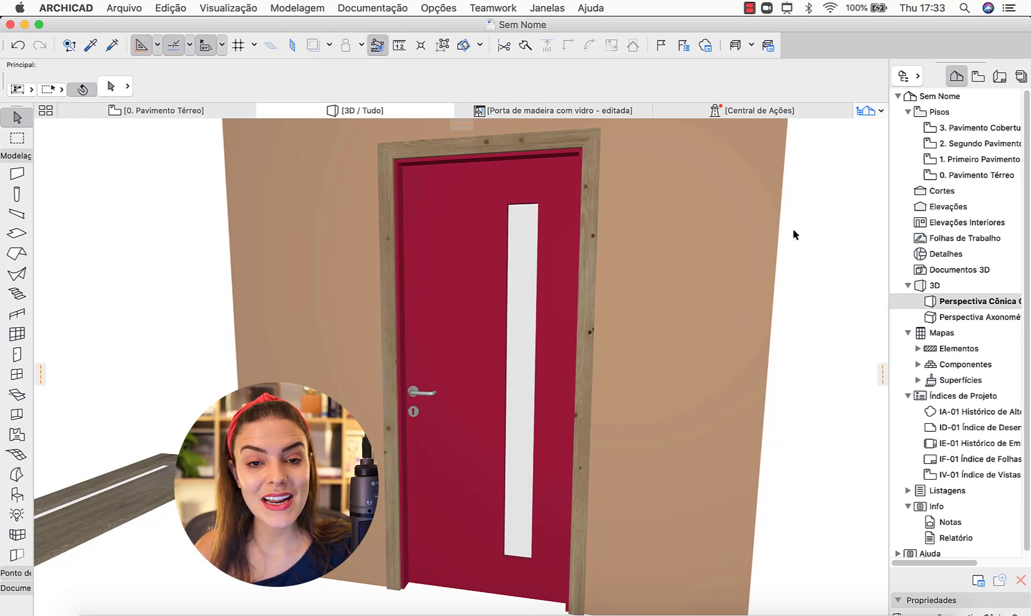